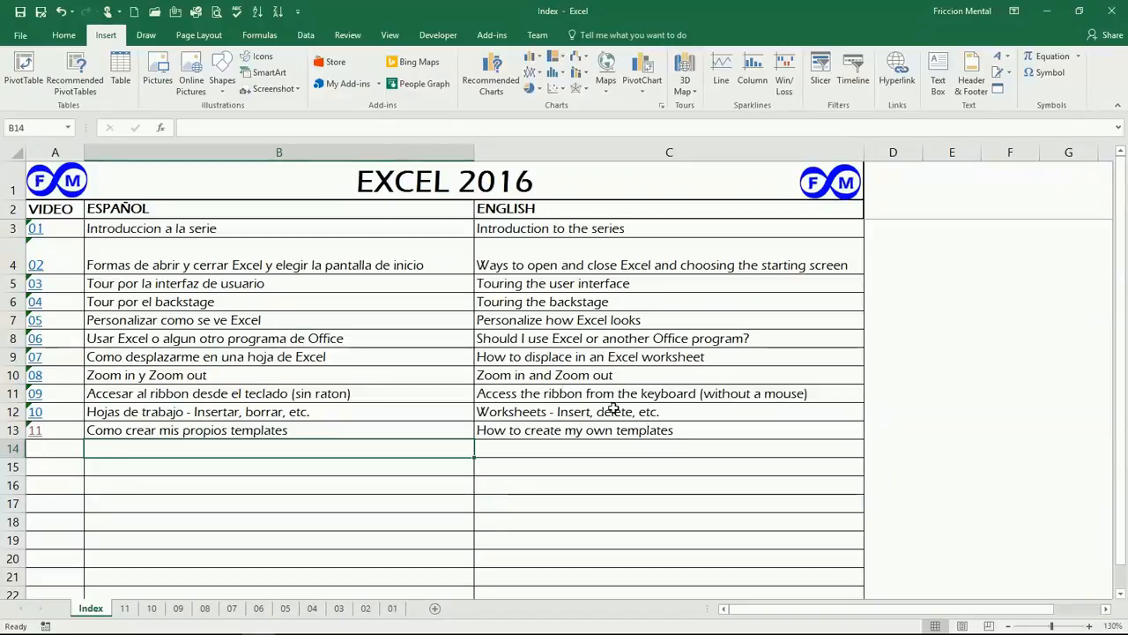
# Step: Follow the '11' hyperlink in cell A13 of the Index sheet to the Excel Template notes
pyautogui.click(34, 433)
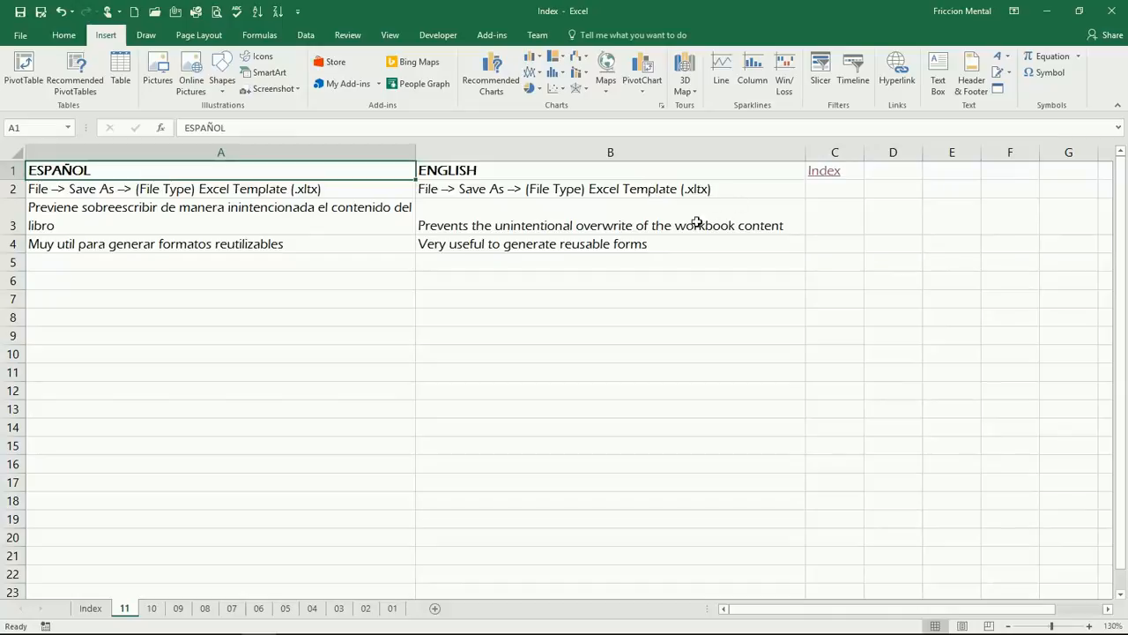
pyautogui.click(570, 226)
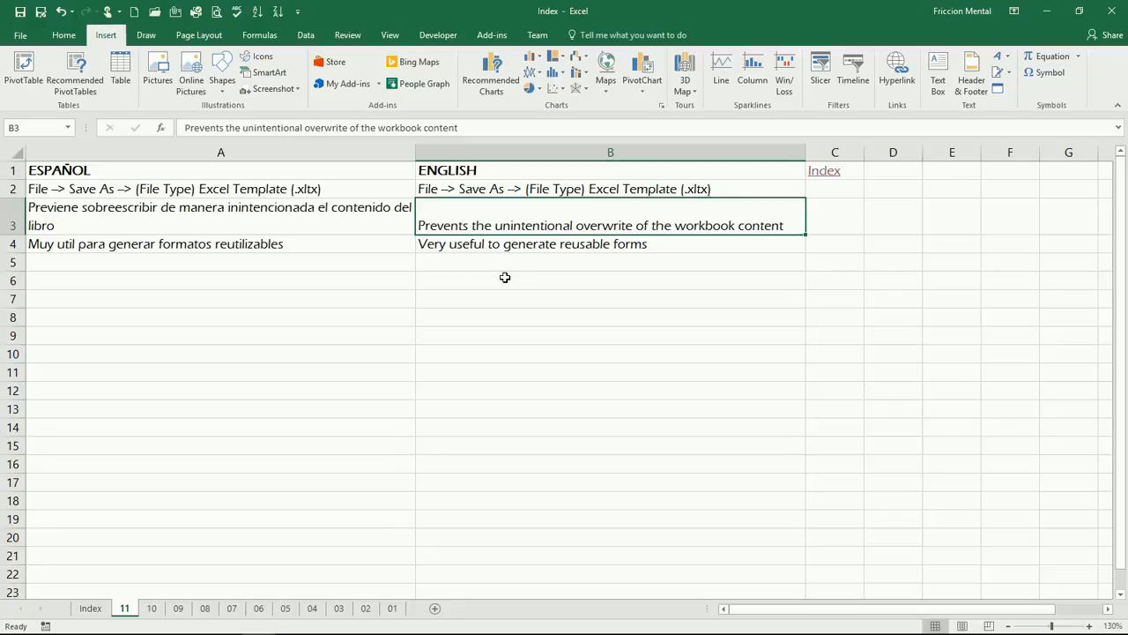
pyautogui.click(681, 248)
pyautogui.click(675, 260)
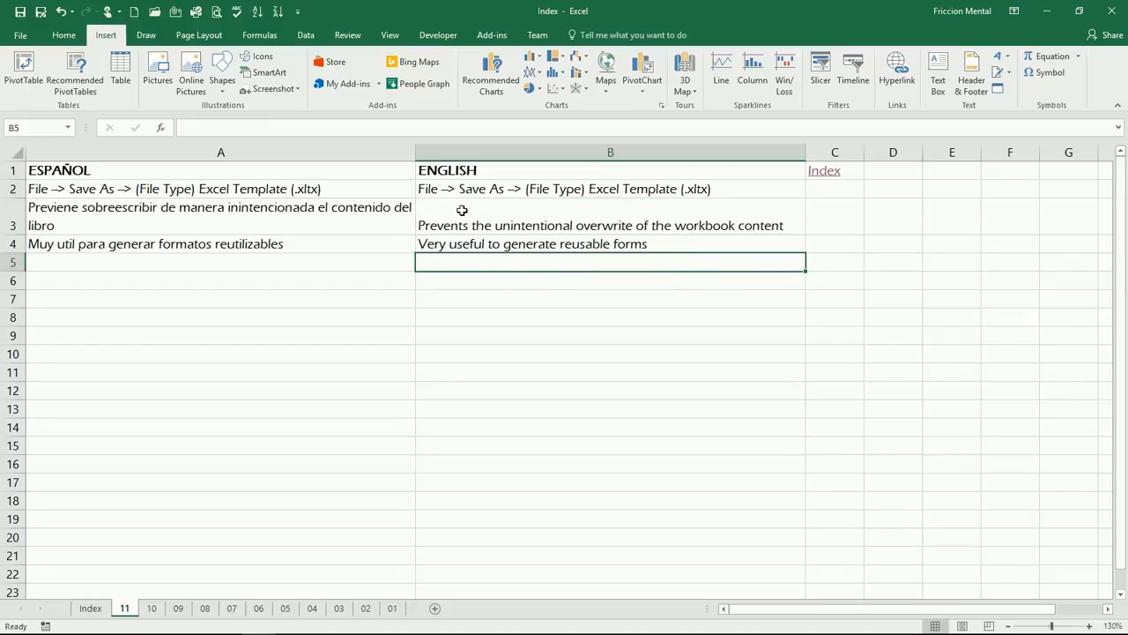
pyautogui.moveTo(287, 631)
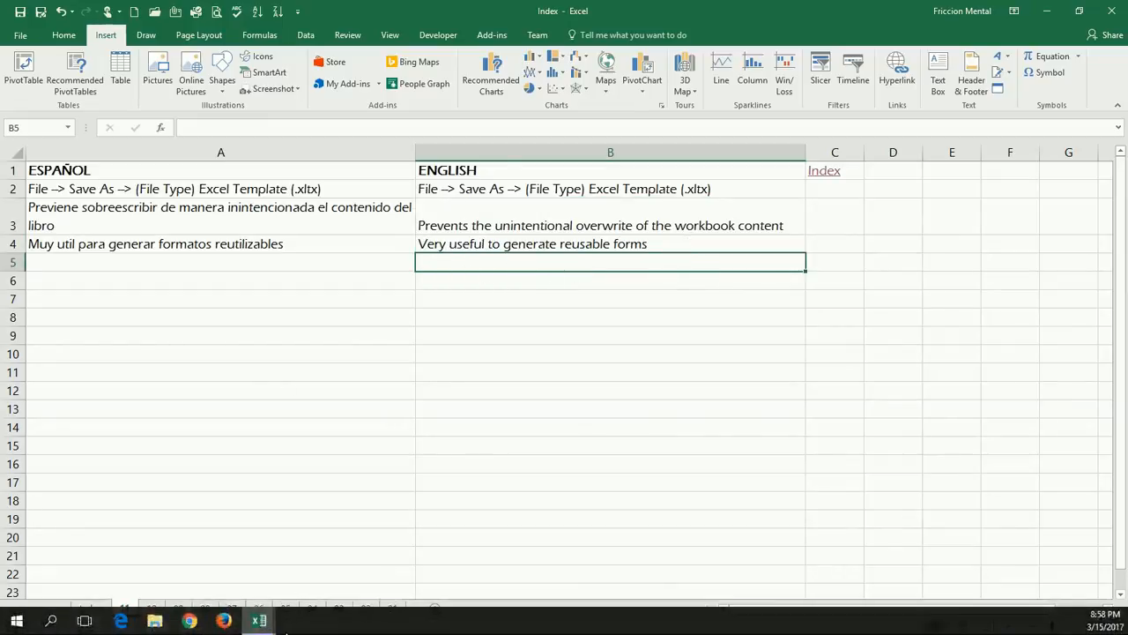
# Step: Bring the Form workbook forward and select its bordered A1:D20 table, ending at cell A2
pyautogui.click(316, 562)
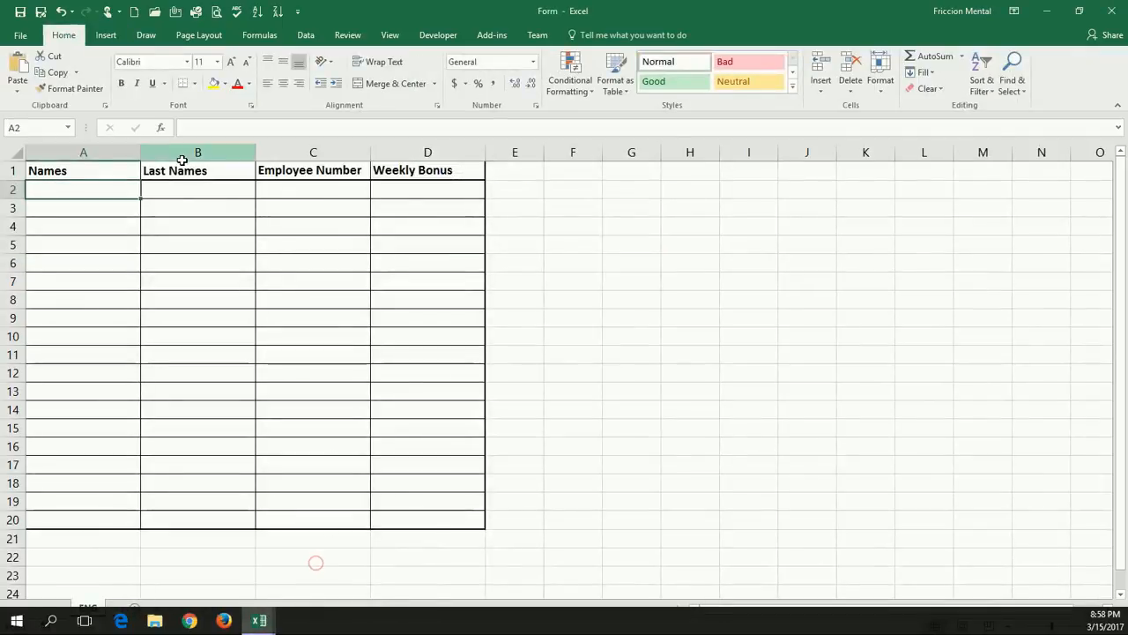
pyautogui.moveTo(95, 171); pyautogui.dragTo(456, 521)
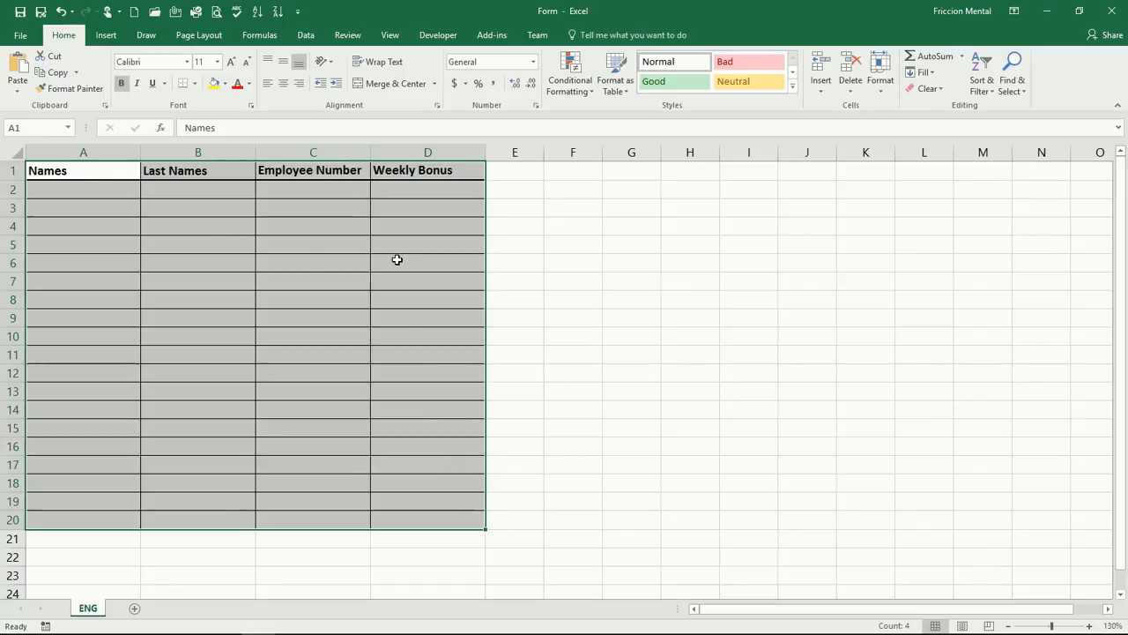
pyautogui.click(106, 190)
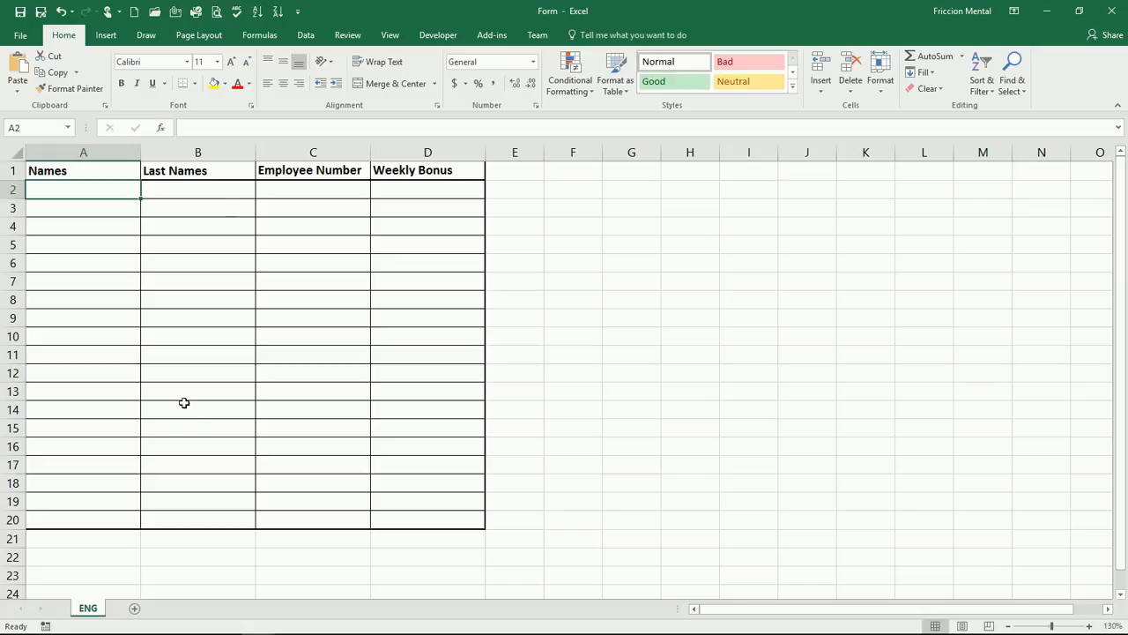
# Step: Enter the sample employee's first name, last name, employee number 1 and weekly bonus 1,000 across A2:D2
pyautogui.write('Rafael')
pyautogui.press('Tab')
pyautogui.write('Hinojo')
pyautogui.press('Tab')
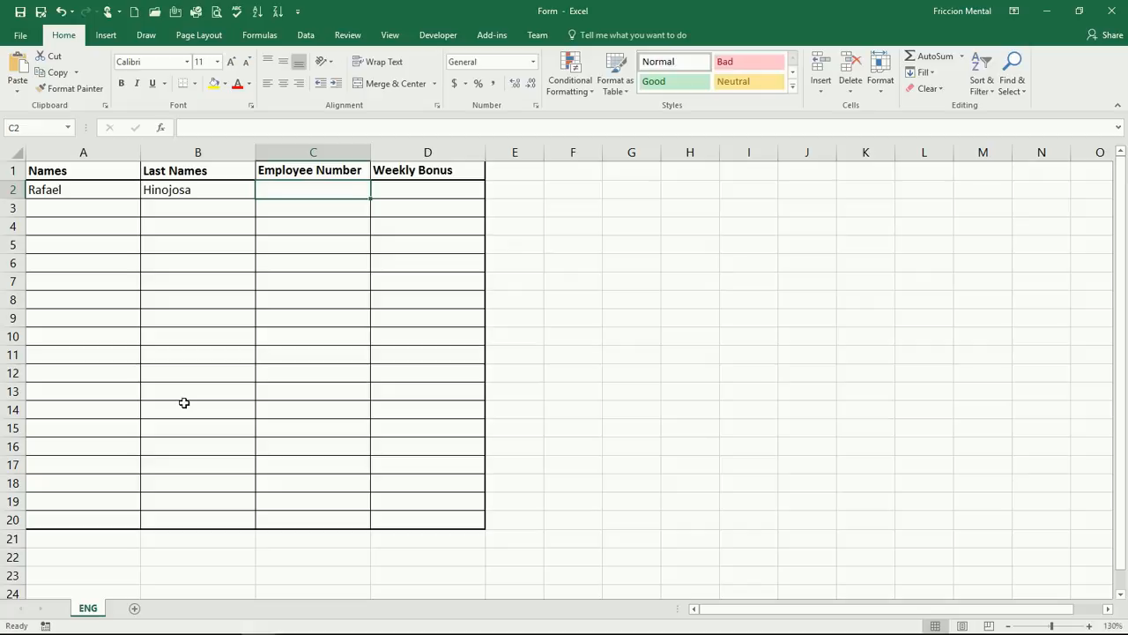
pyautogui.write('1')
pyautogui.press('Tab')
pyautogui.write('1,')
pyautogui.write('00')
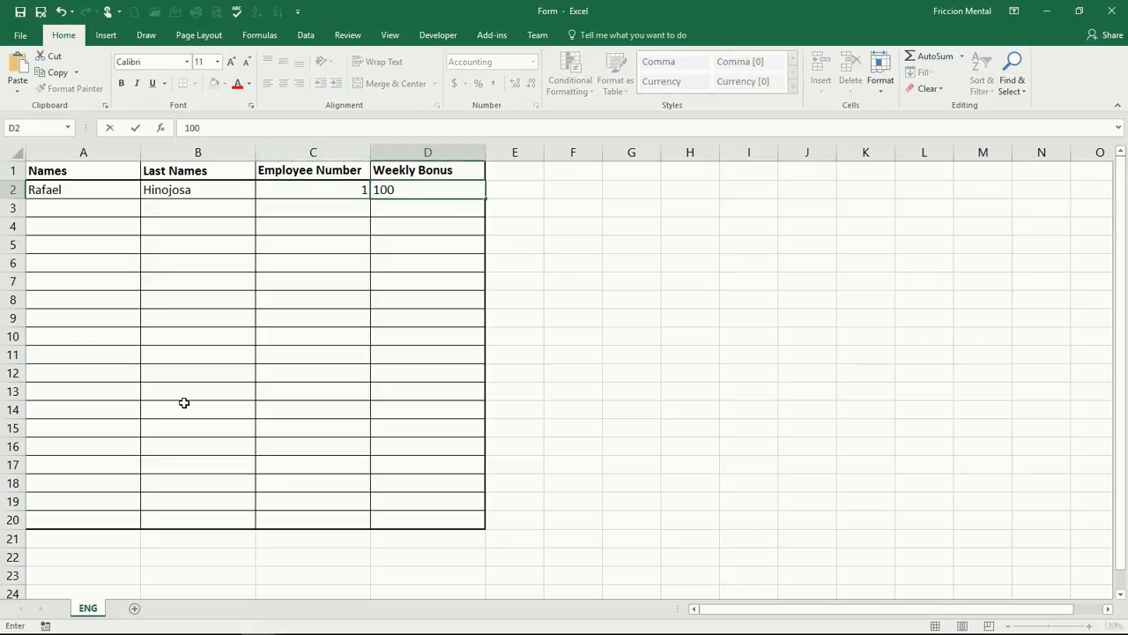
pyautogui.write('0')
pyautogui.press('Return')
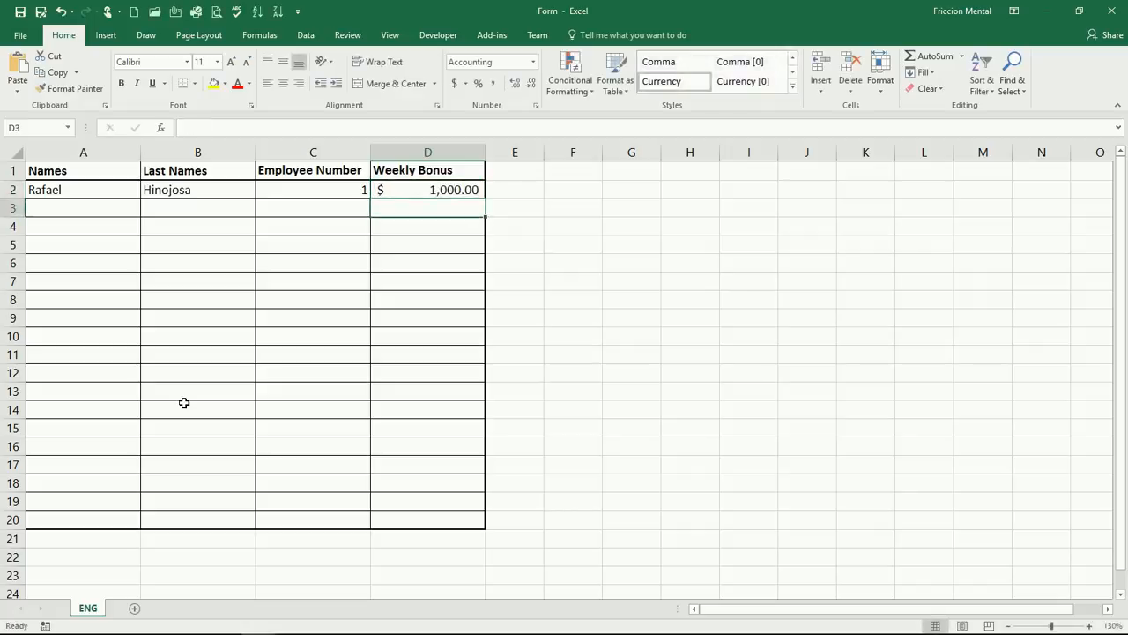
pyautogui.press('Tab')
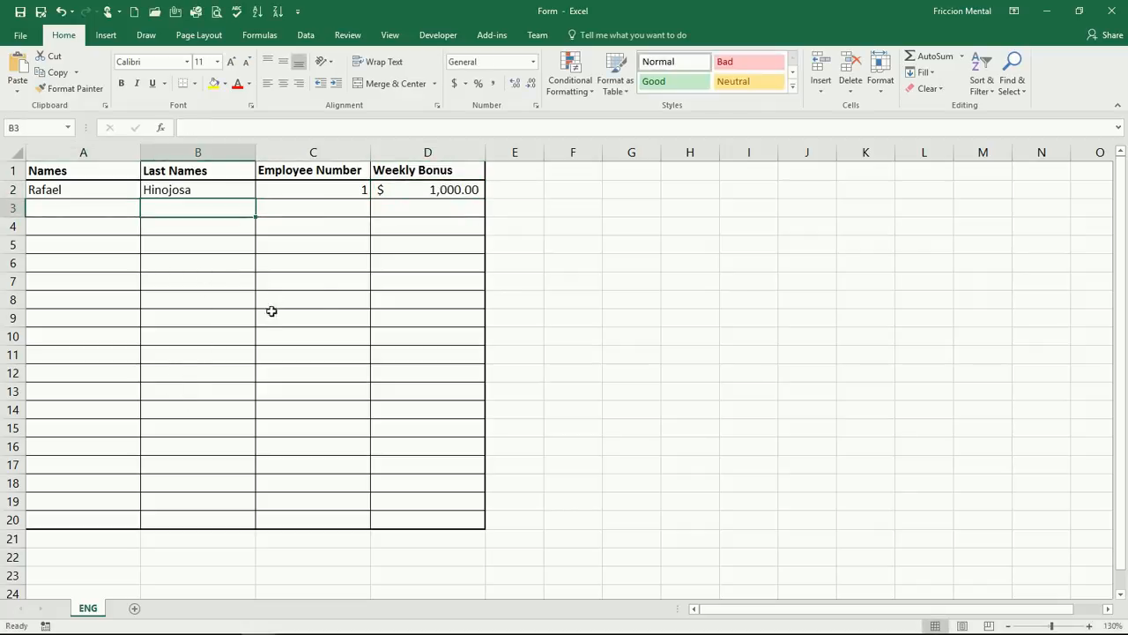
# Step: Save the Form workbook, minimize both Excel windows, and reopen Form from the desktop
pyautogui.click(20, 16)
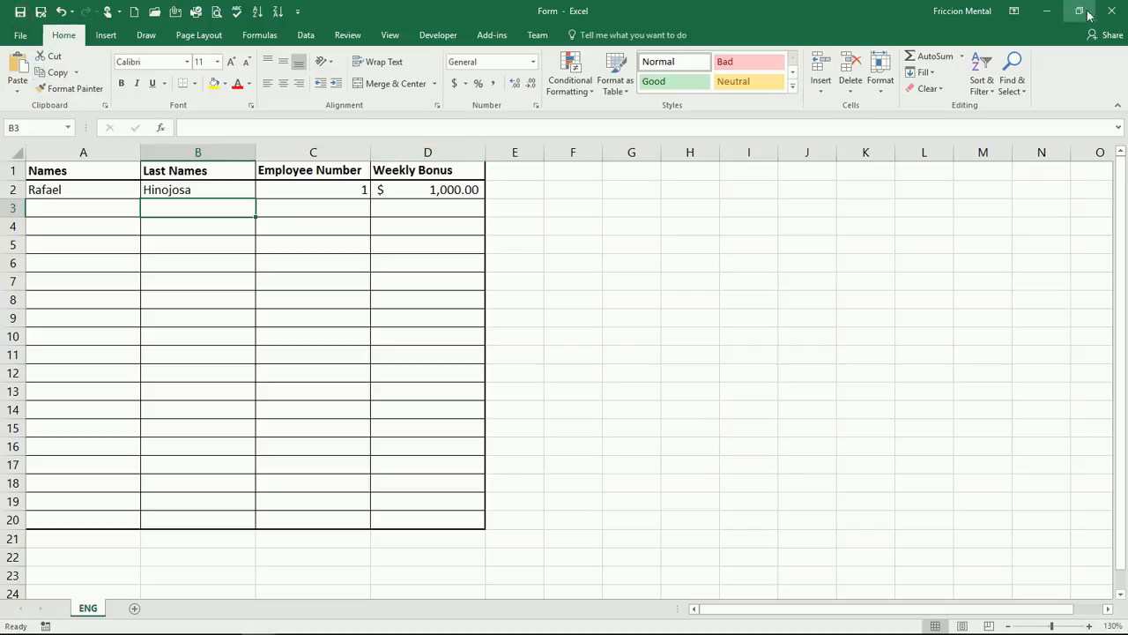
pyautogui.click(1049, 13)
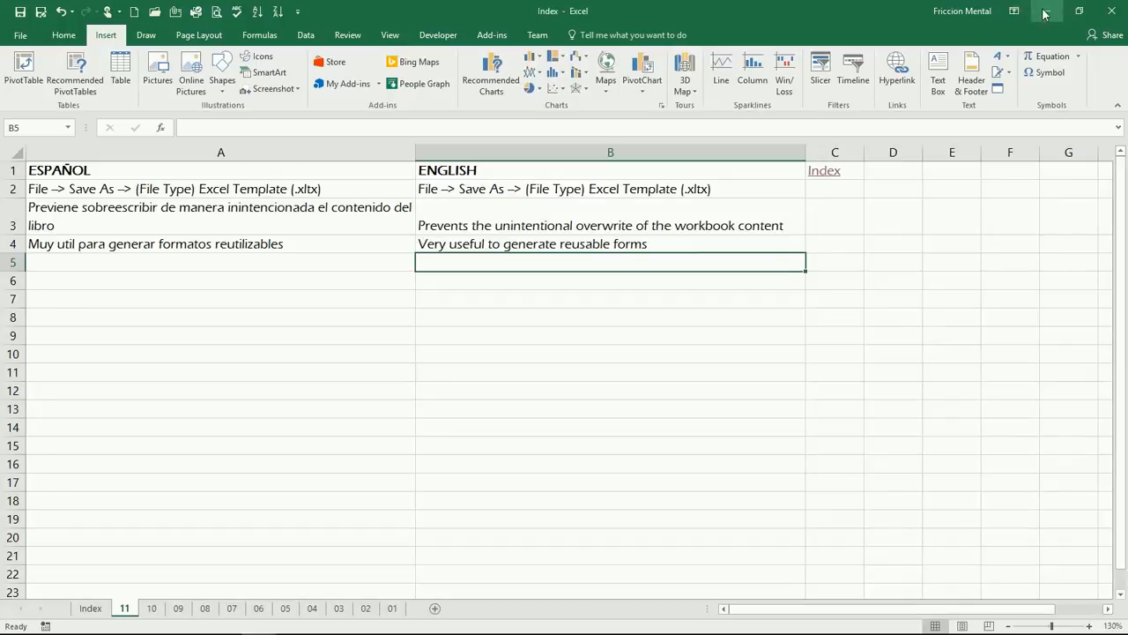
pyautogui.click(1047, 12)
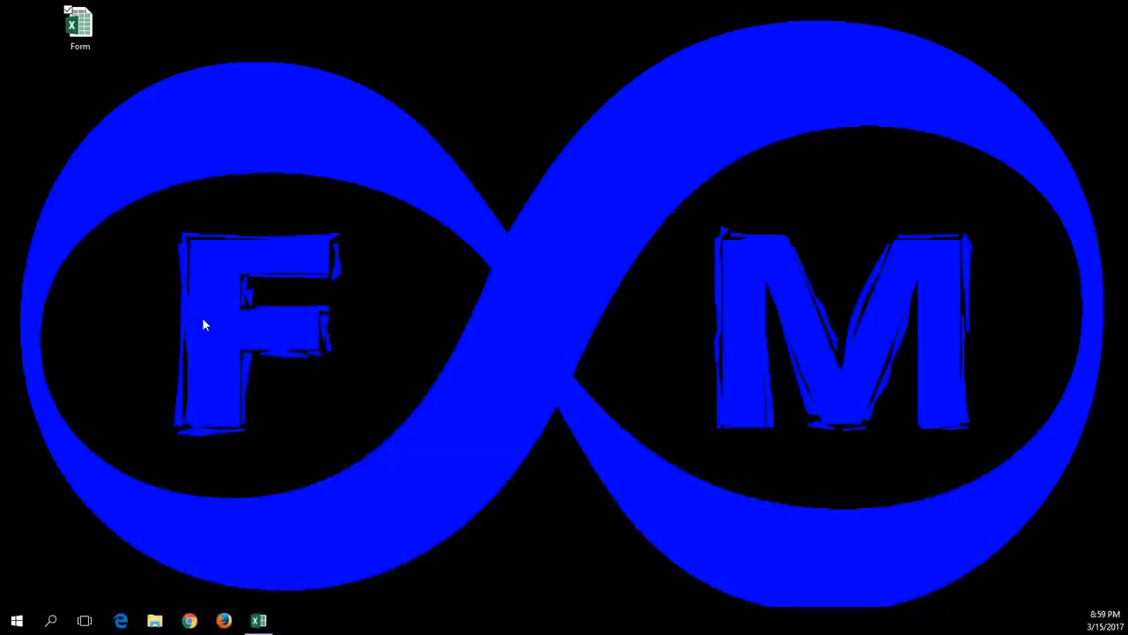
pyautogui.doubleClick(86, 42)
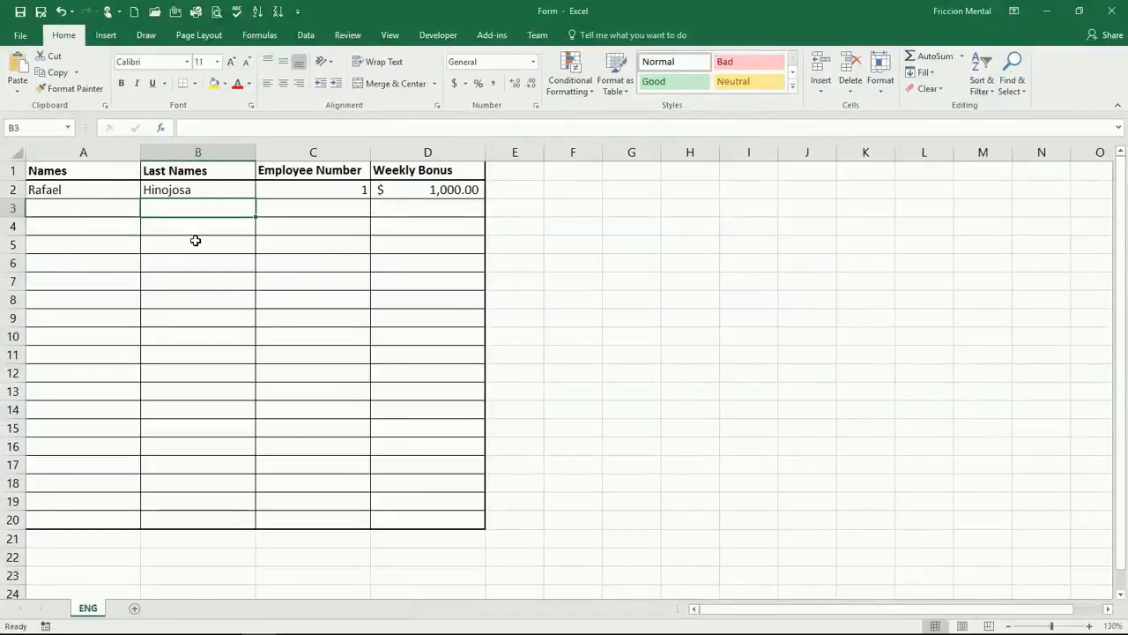
# Step: Select the sample entry A2:D2 to confirm it survived the save
pyautogui.moveTo(101, 194); pyautogui.dragTo(384, 194)
pyautogui.click(408, 206)
pyautogui.click(90, 210)
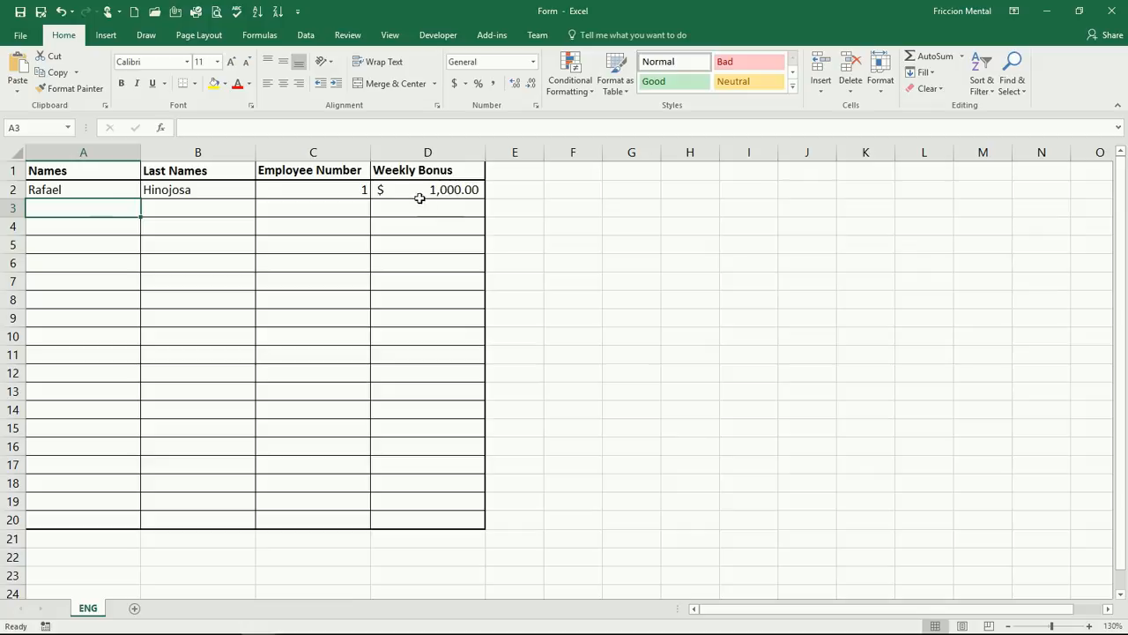
pyautogui.moveTo(111, 187); pyautogui.dragTo(431, 189)
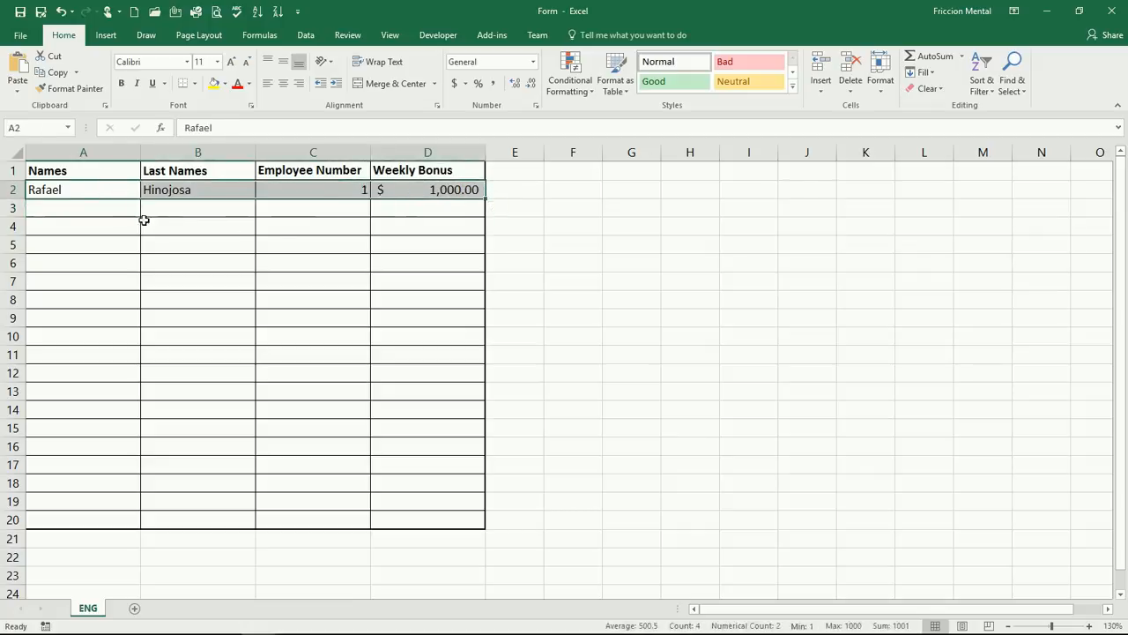
# Step: Delete the A2:D2 sample entry and return to cell A2
pyautogui.press('Delete')
pyautogui.click(106, 193)
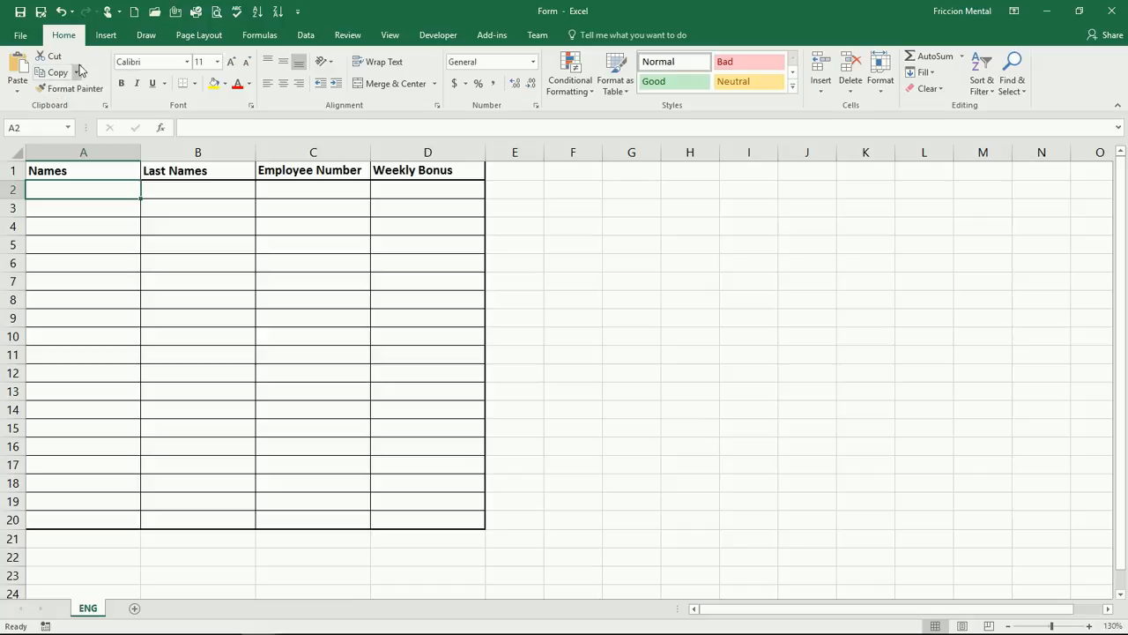
# Step: Look through File > Save As and the Excel Options Quick Access Toolbar page, then cancel
pyautogui.click(31, 39)
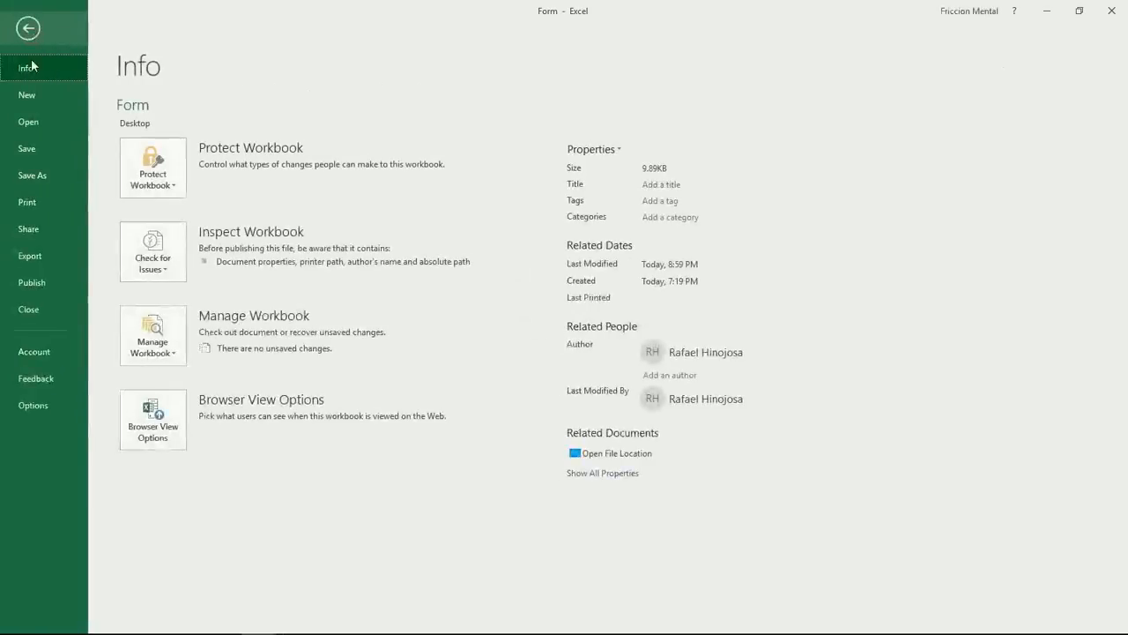
pyautogui.click(51, 178)
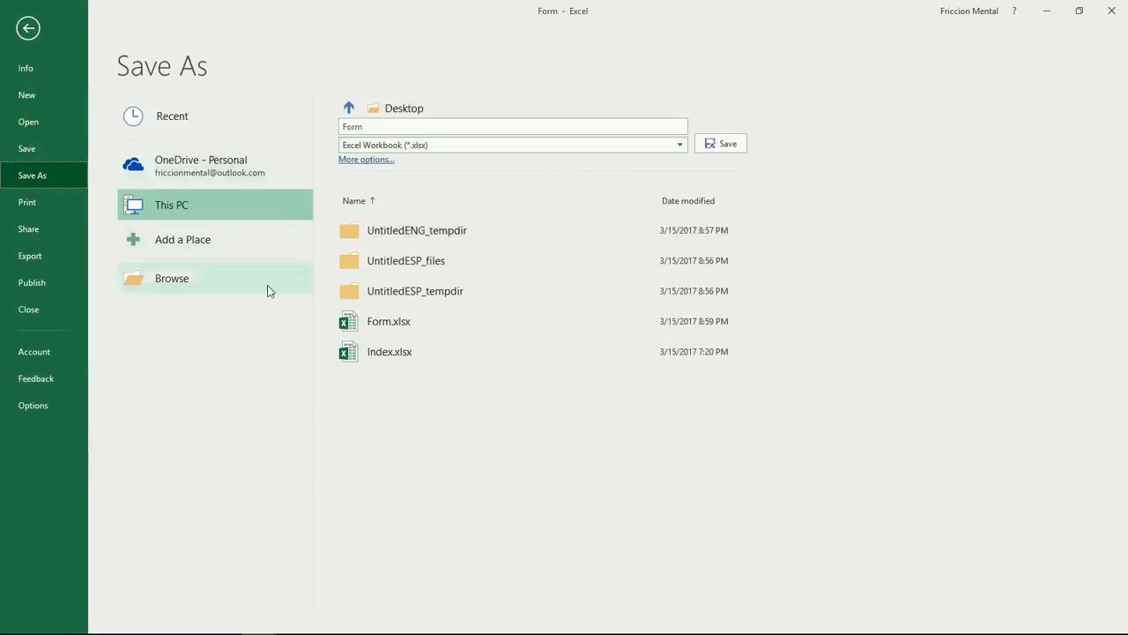
pyautogui.click(52, 405)
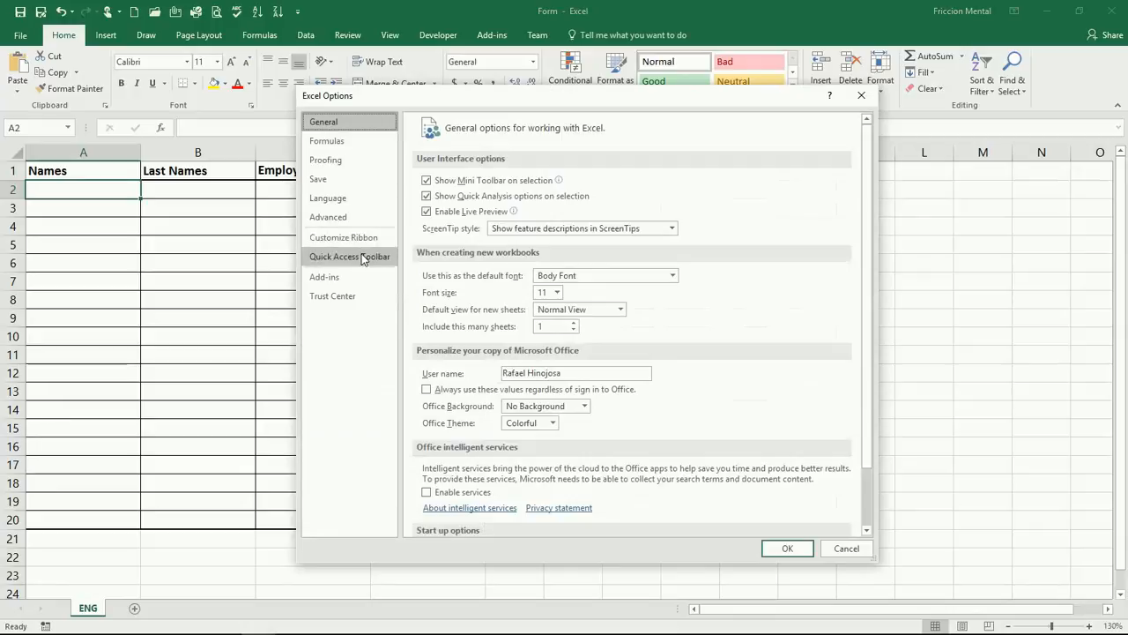
pyautogui.click(362, 255)
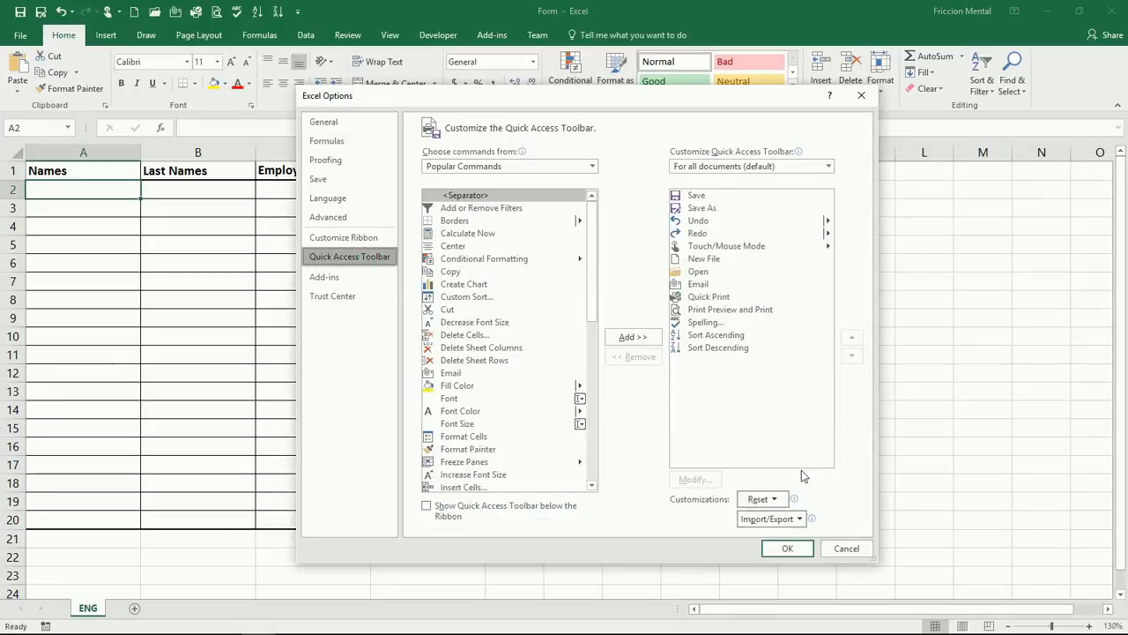
pyautogui.click(850, 548)
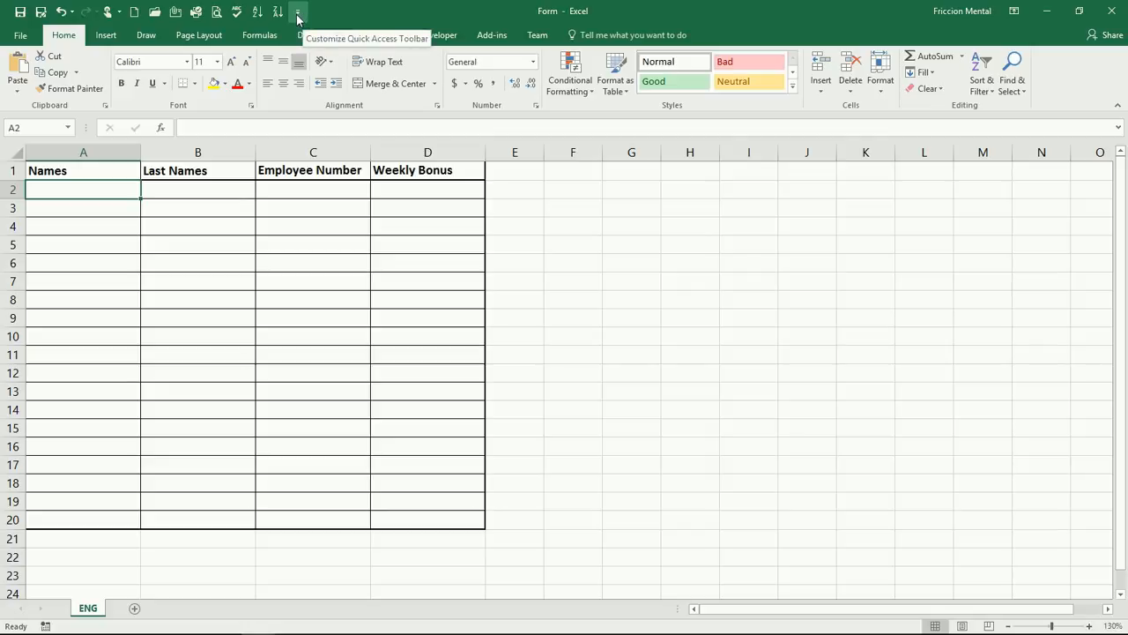
# Step: Find Save As under Customize Quick Access Toolbar > More Commands, then cancel Excel Options
pyautogui.click(298, 15)
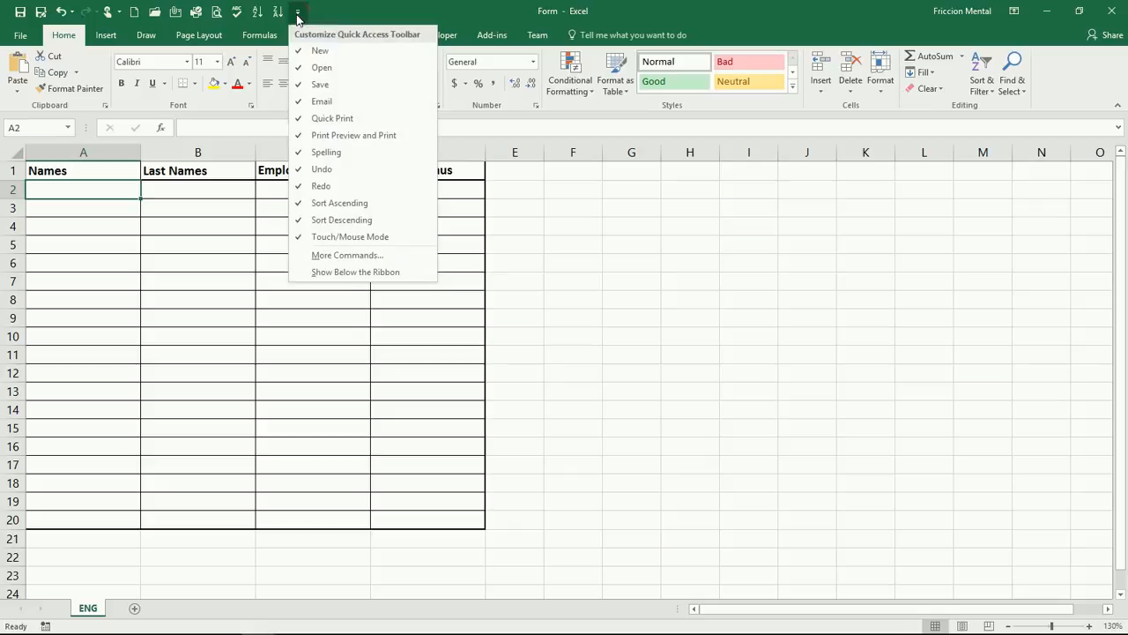
pyautogui.click(383, 258)
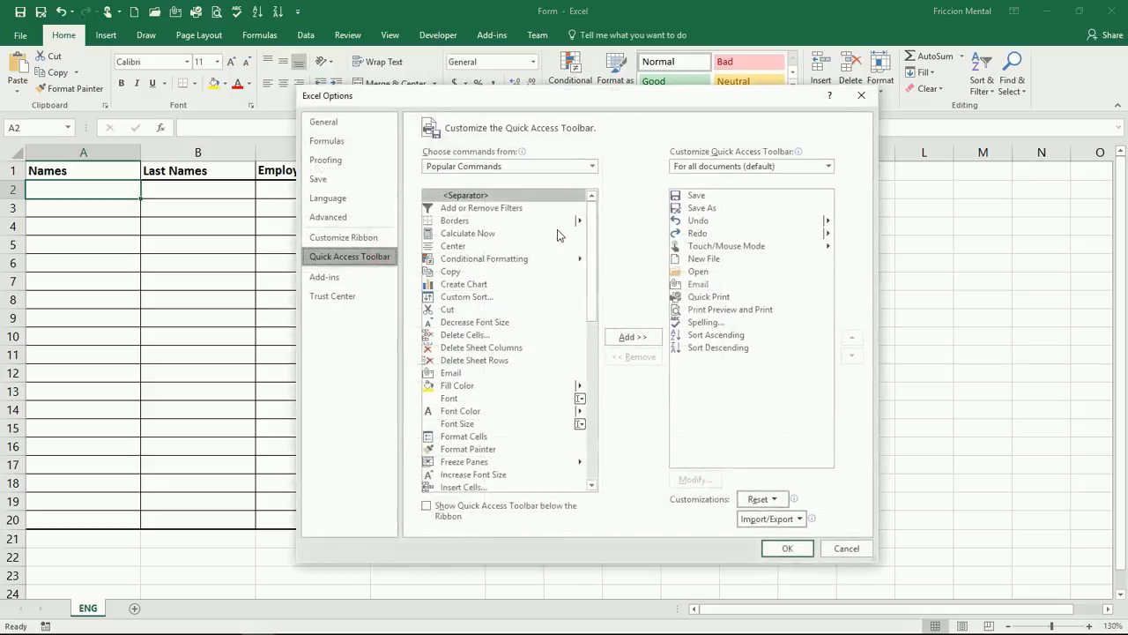
pyautogui.moveTo(594, 249); pyautogui.dragTo(596, 435)
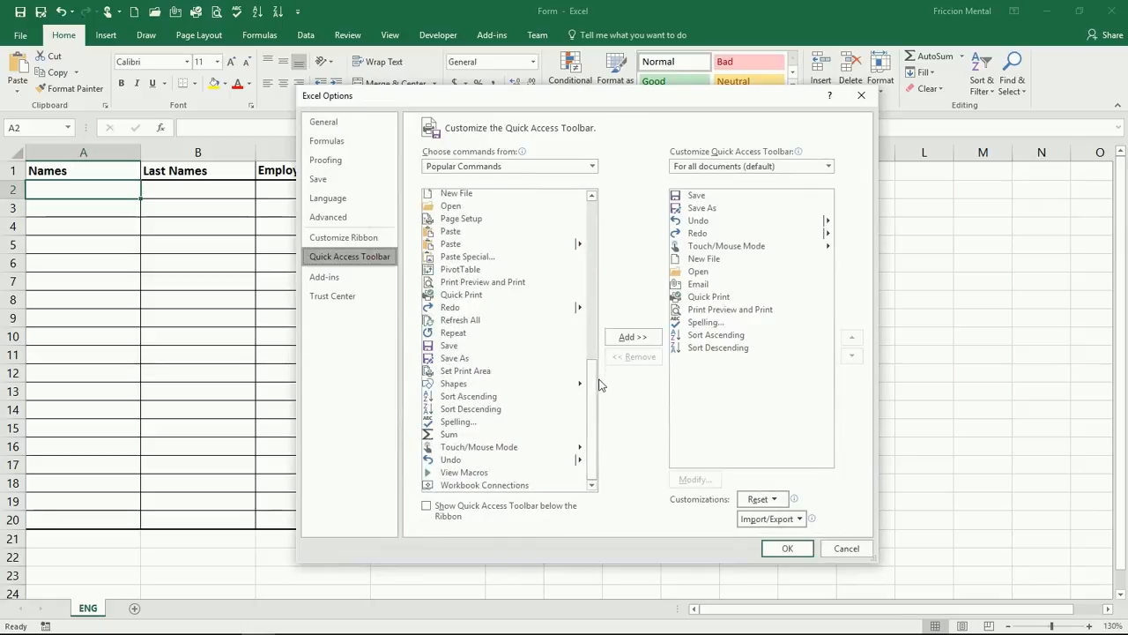
pyautogui.click(464, 358)
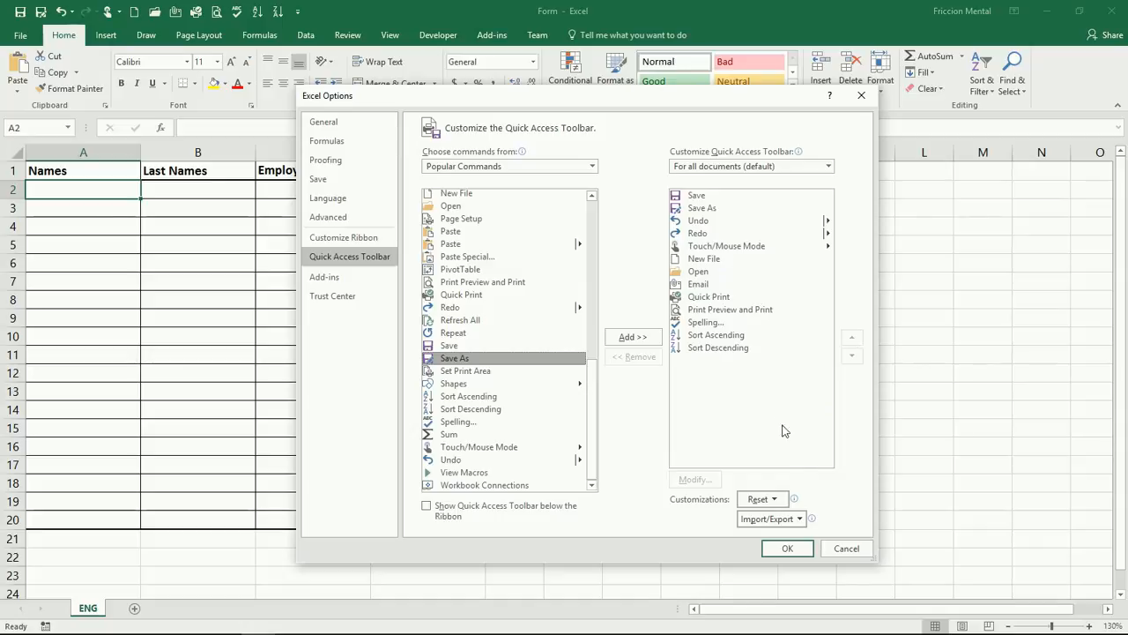
pyautogui.click(837, 545)
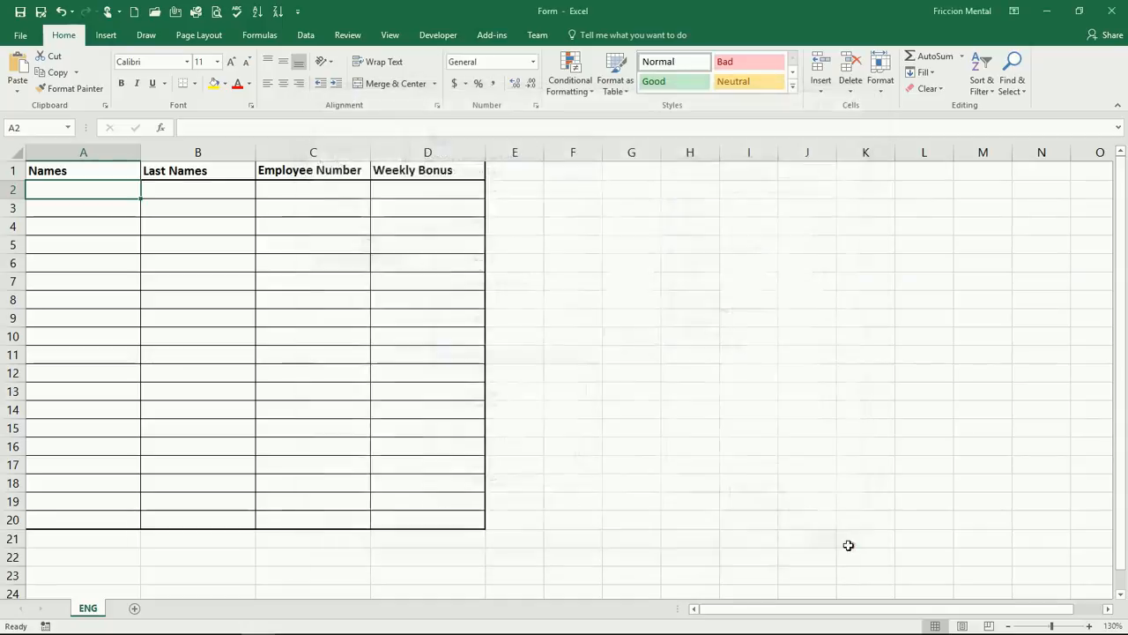
# Step: Save the blank form as type Excel Template (.xltx), file name Form, in the Desktop folder
pyautogui.click(42, 18)
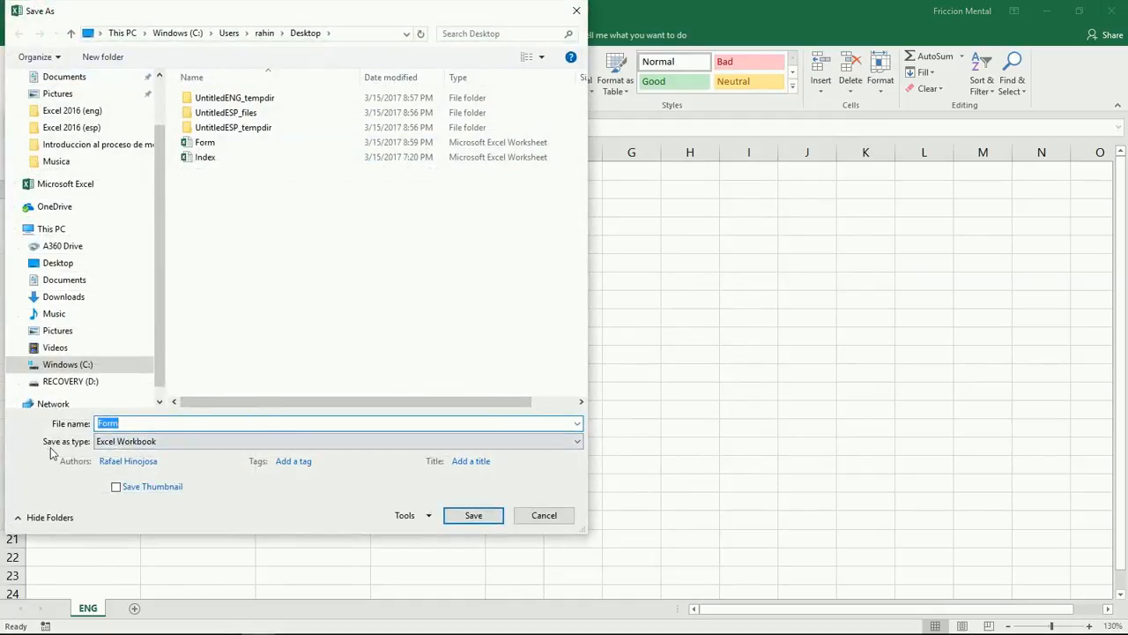
pyautogui.click(172, 444)
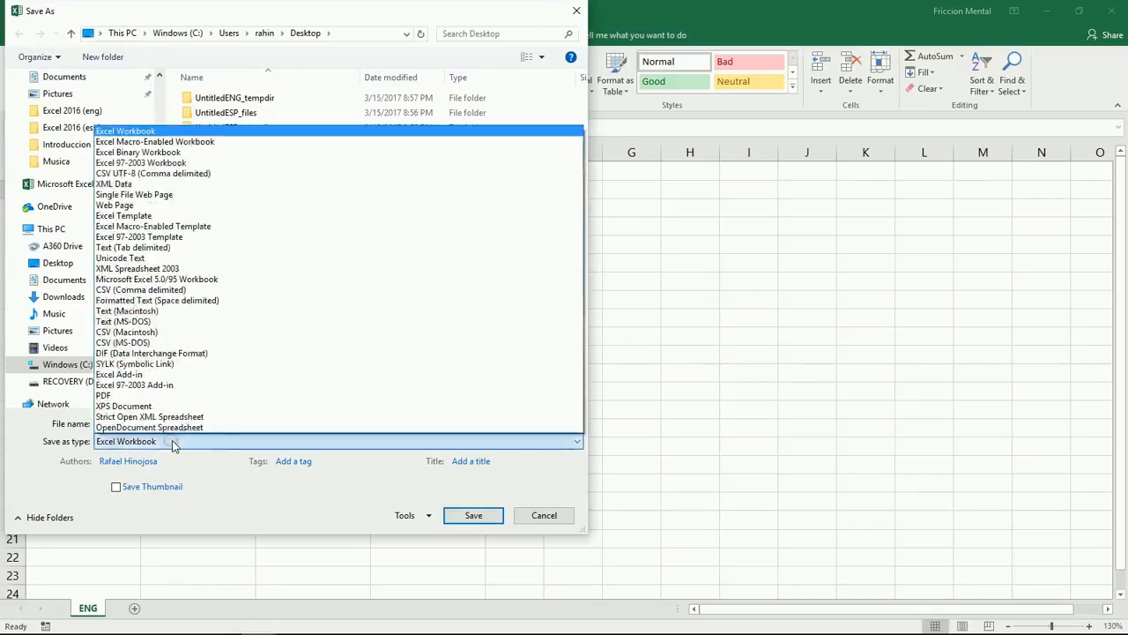
pyautogui.click(164, 220)
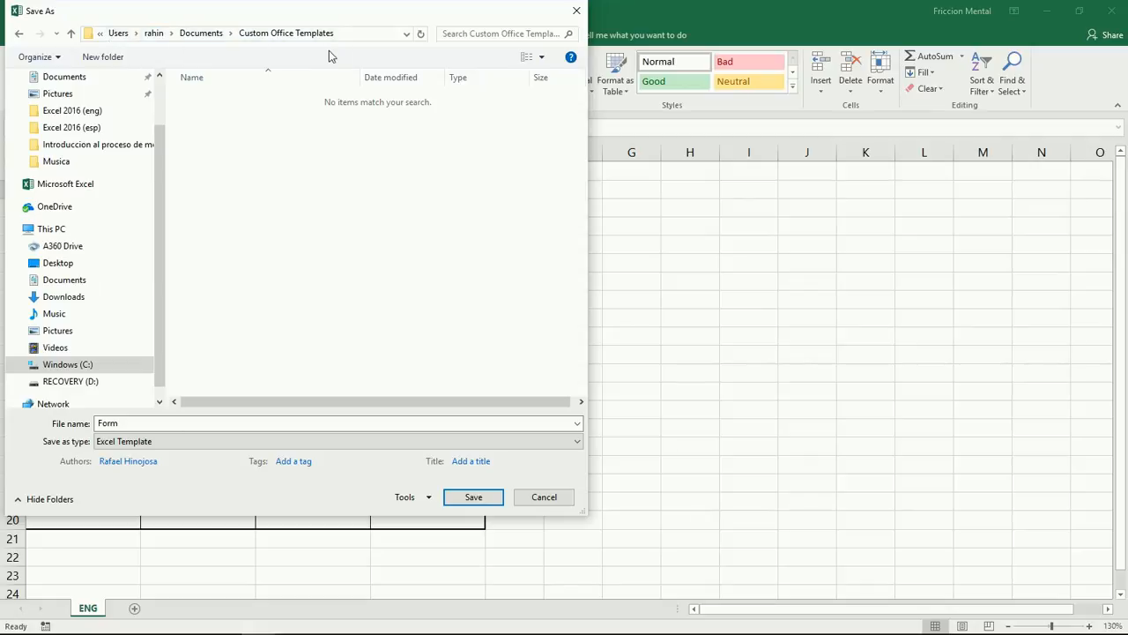
pyautogui.click(377, 35)
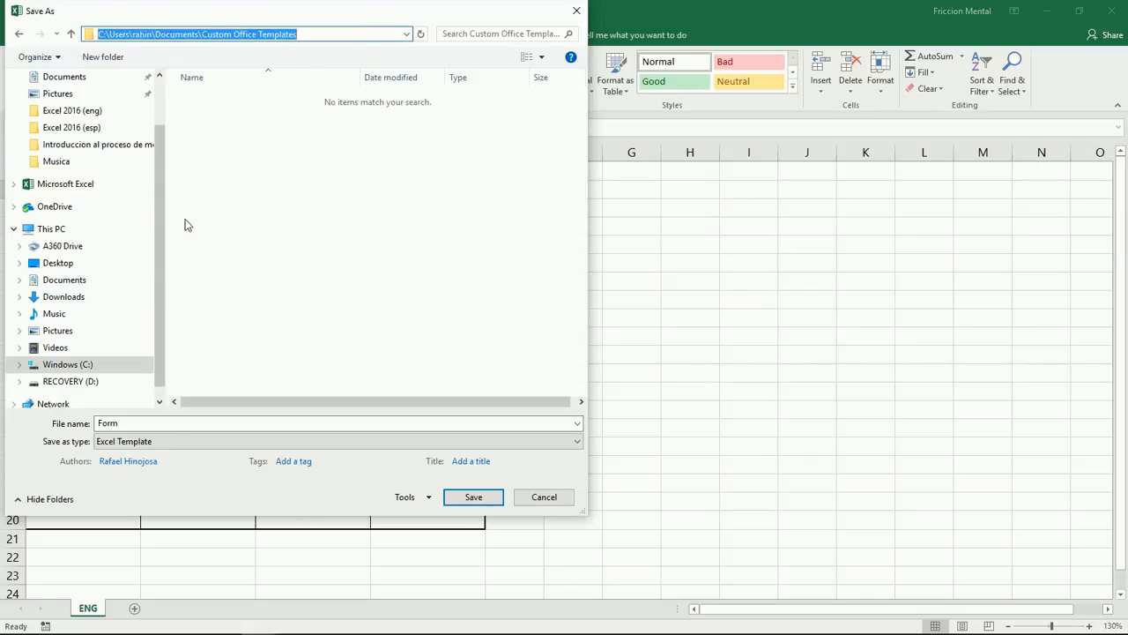
pyautogui.click(86, 264)
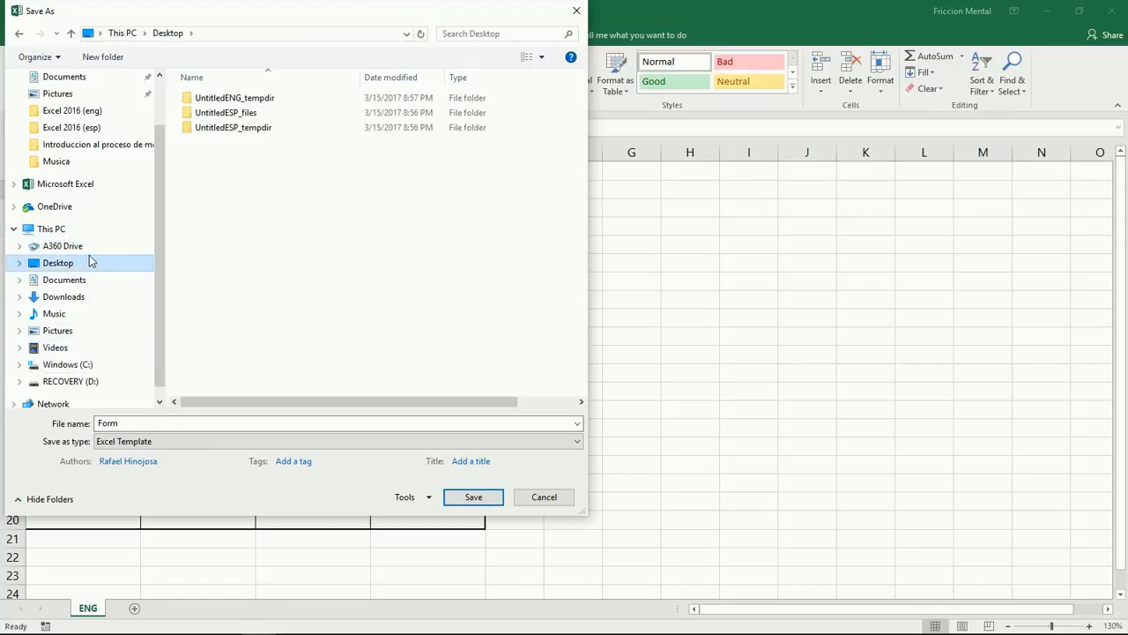
pyautogui.click(190, 440)
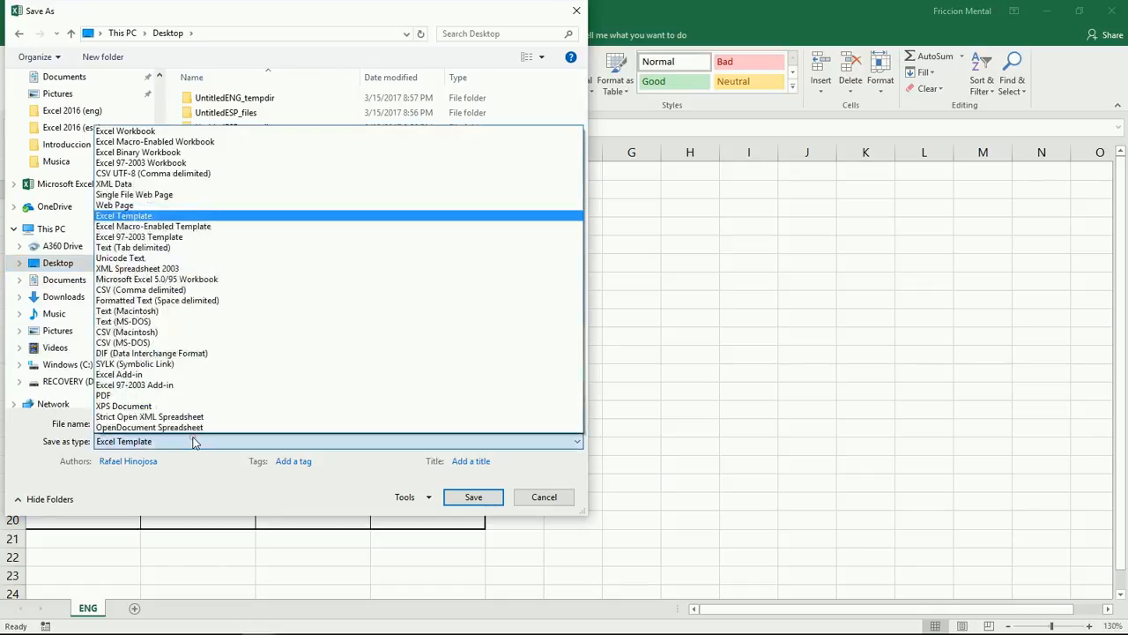
pyautogui.click(196, 220)
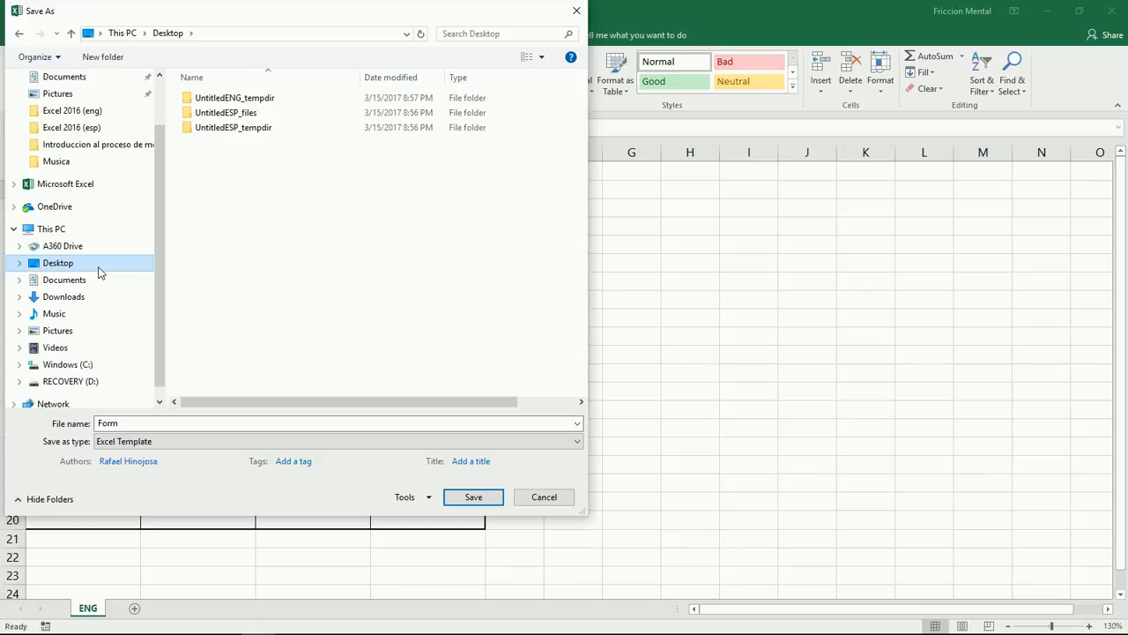
pyautogui.click(473, 497)
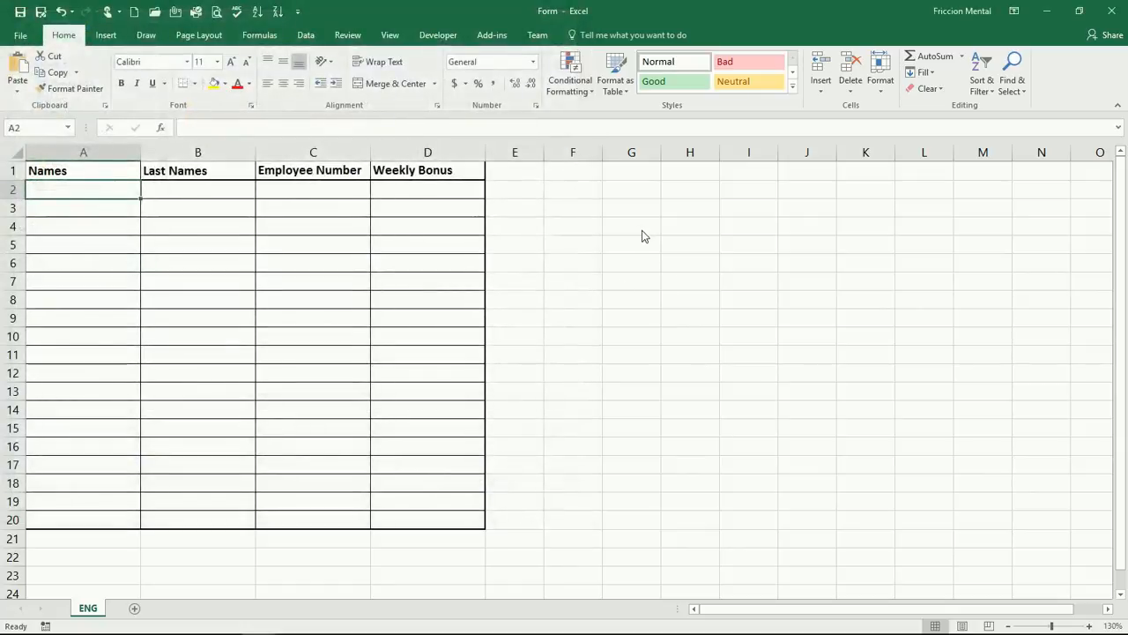
# Step: Close Form, minimize Index, and double-click the desktop Form template to create Form1
pyautogui.click(1110, 21)
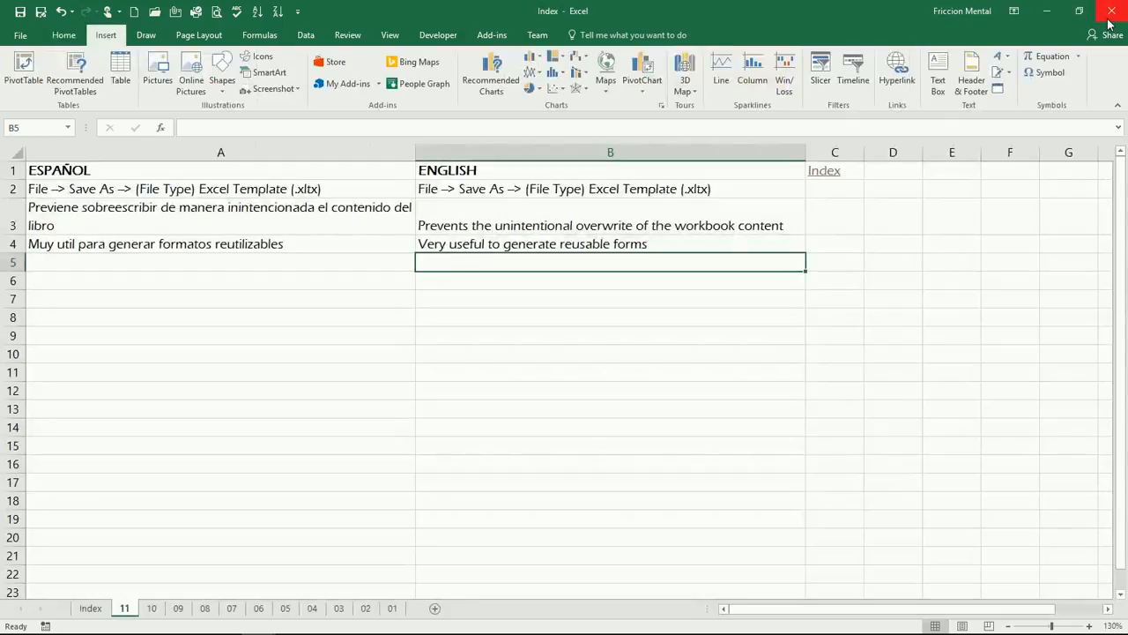
pyautogui.click(1046, 12)
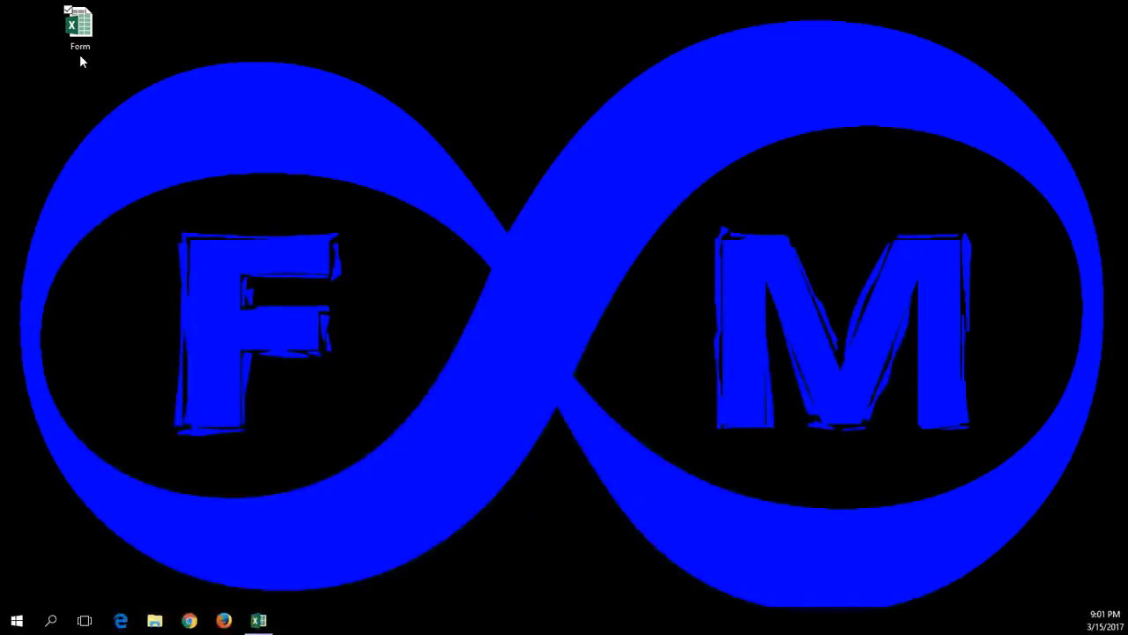
pyautogui.moveTo(81, 58); pyautogui.dragTo(84, 98)
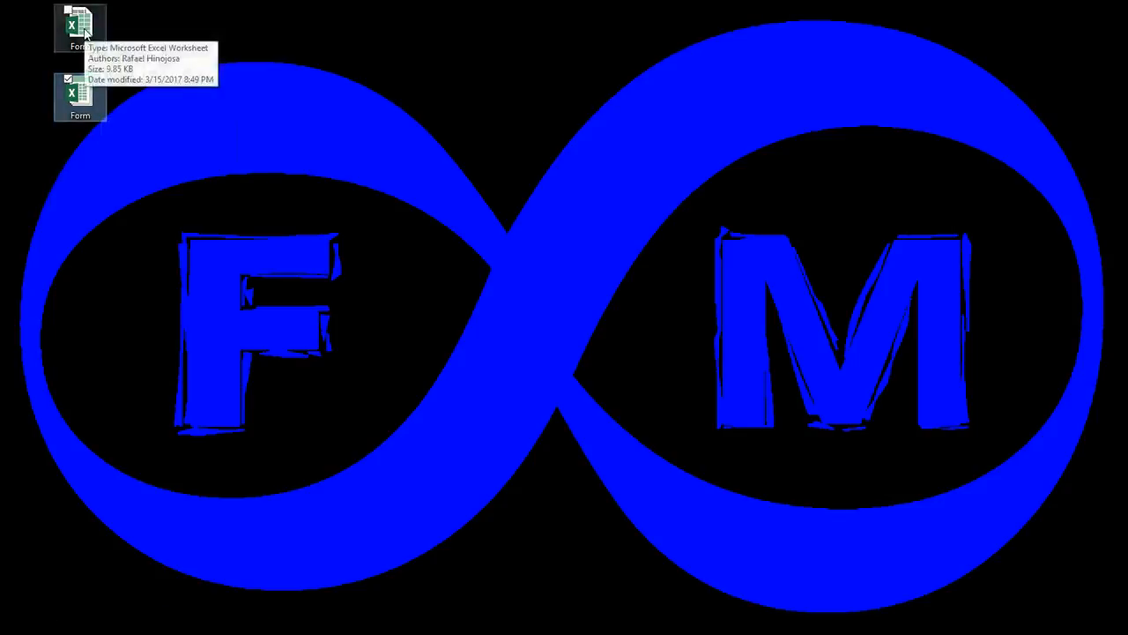
pyautogui.doubleClick(87, 102)
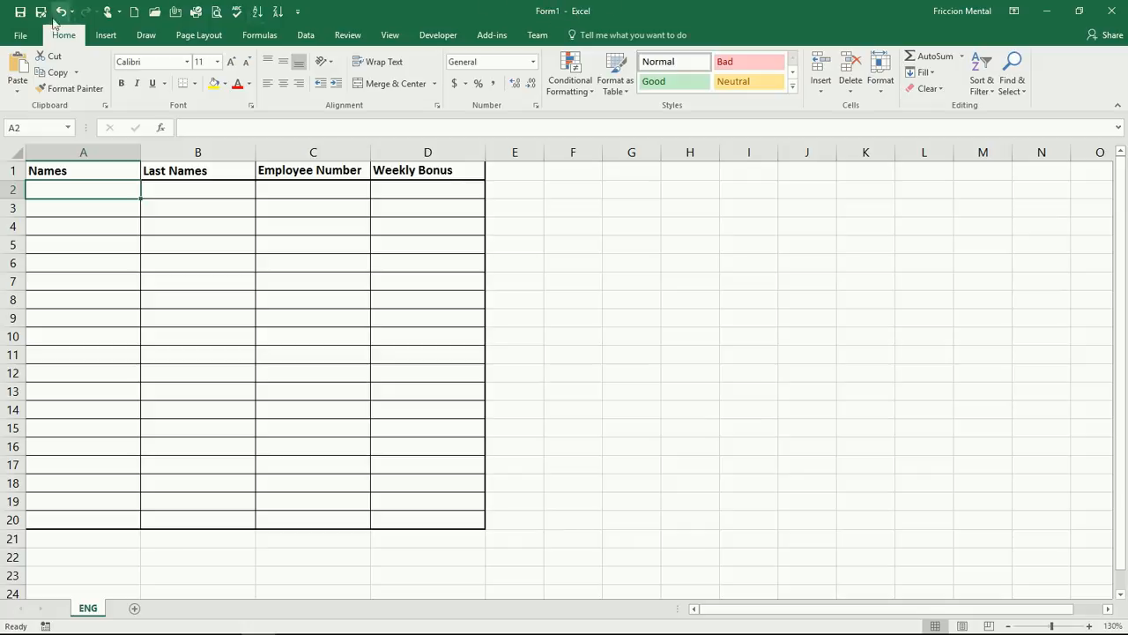
# Step: Type the employee's first and last name, 1 and 1000 across A2:D2 of Form1
pyautogui.write('Rafael')
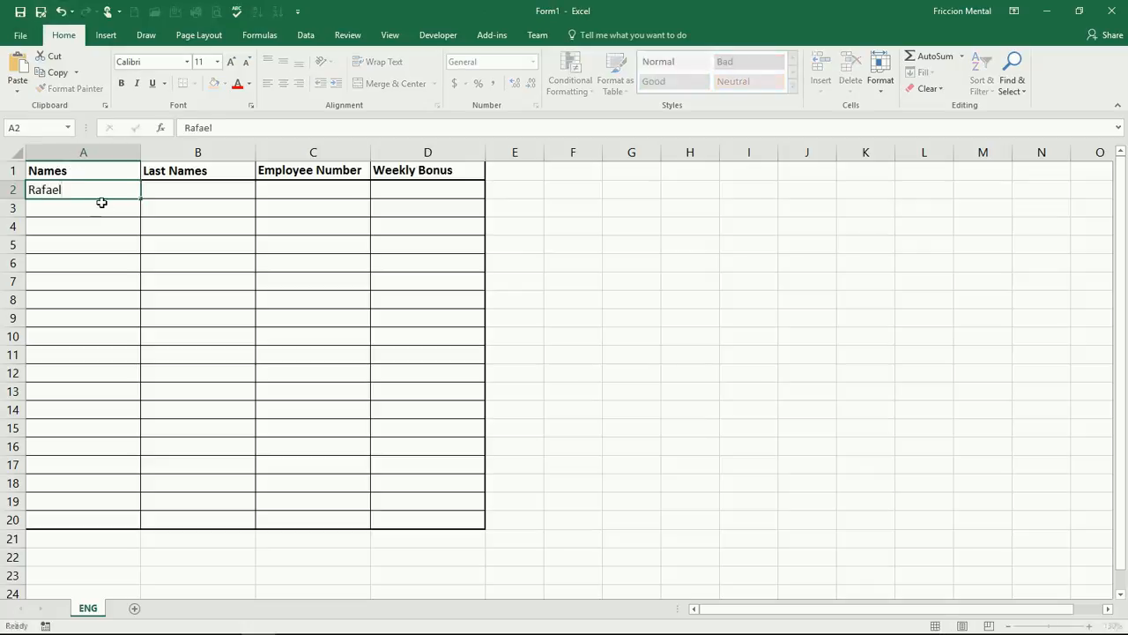
pyautogui.press('Tab')
pyautogui.write('Hinojosa')
pyautogui.press('Tab')
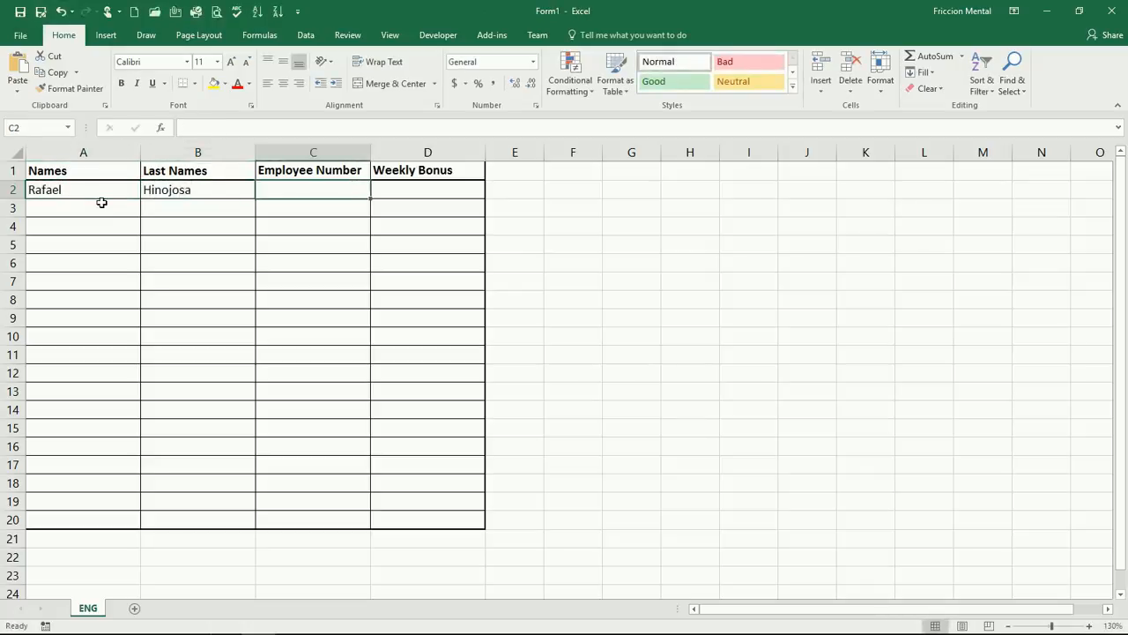
pyautogui.write('1')
pyautogui.press('Tab')
pyautogui.write('1000')
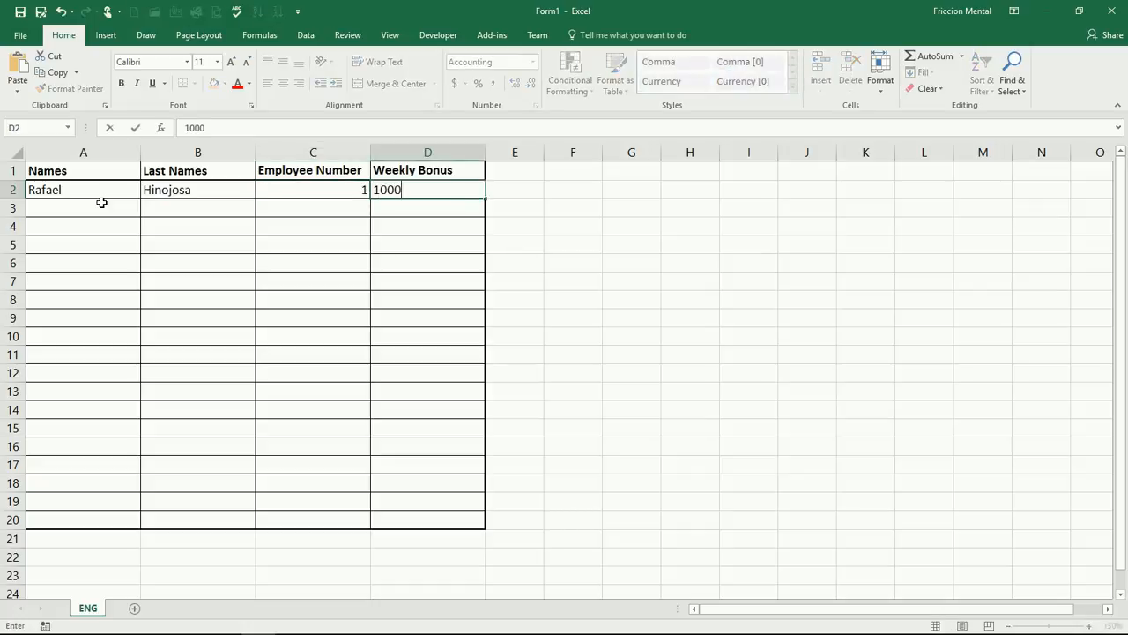
pyautogui.press('Return')
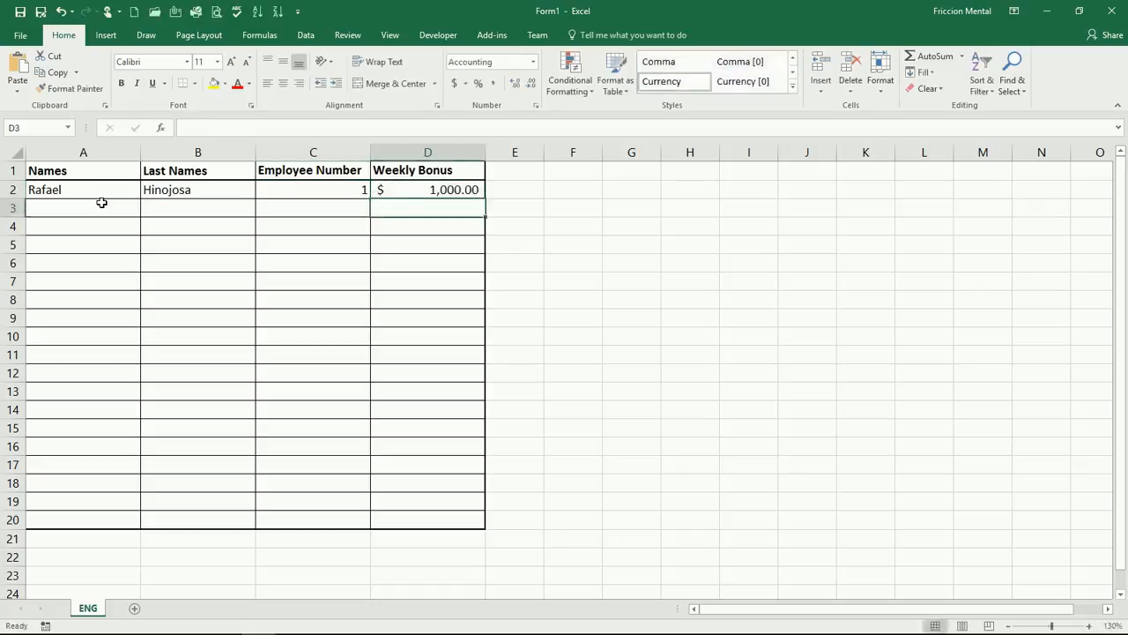
# Step: Save Form1 to the Desktop under the employee's first name plus 'Bonus', then close it
pyautogui.click(20, 13)
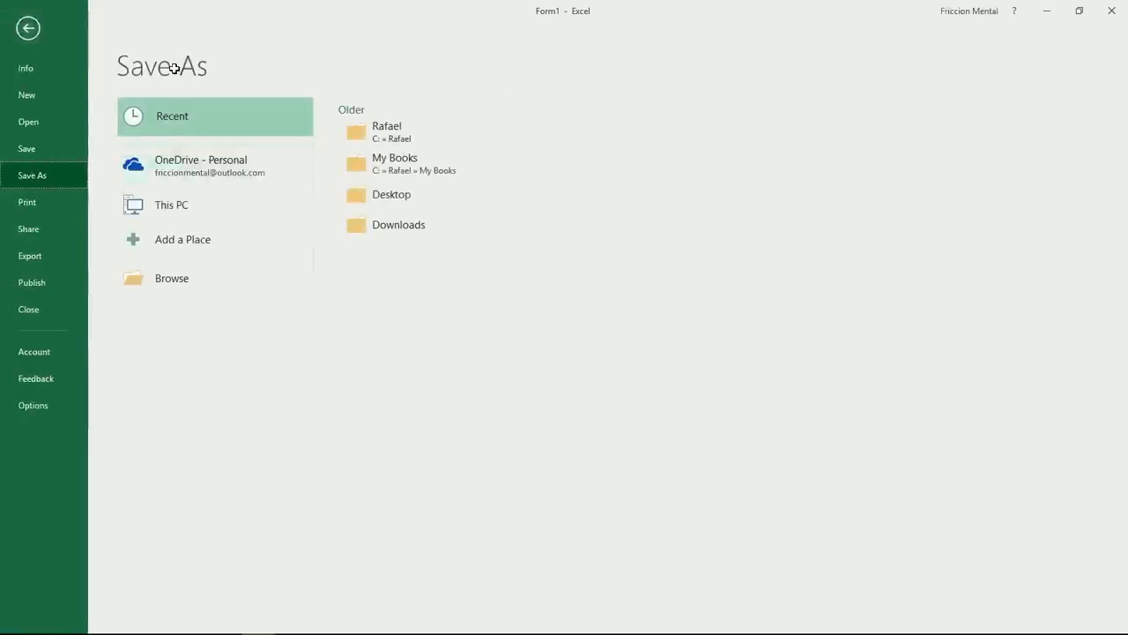
pyautogui.click(221, 279)
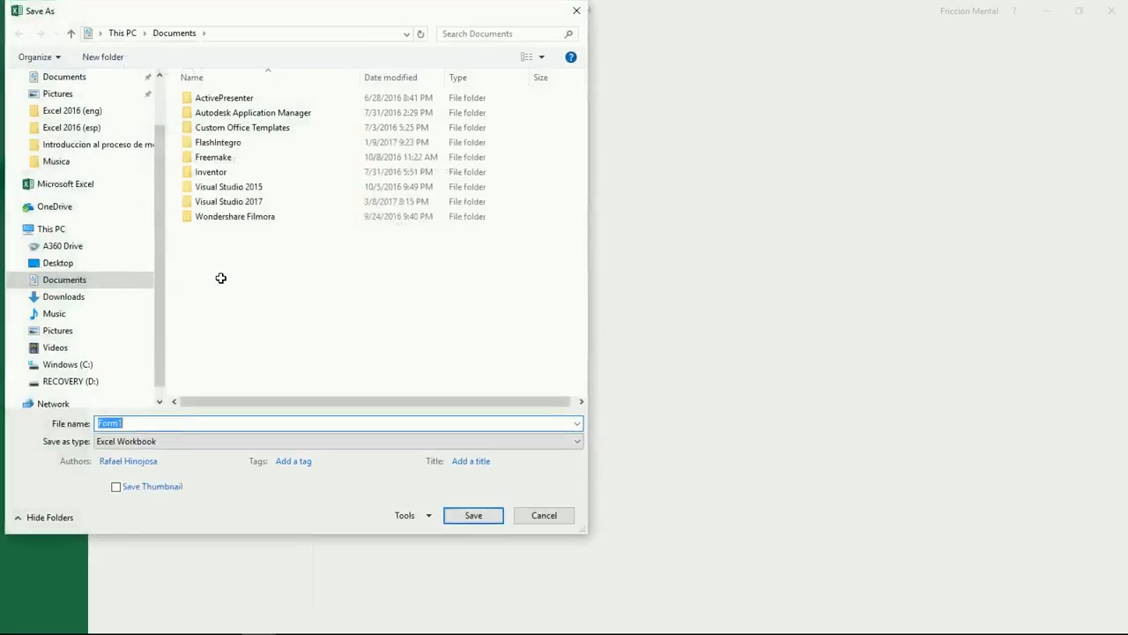
pyautogui.click(118, 262)
pyautogui.doubleClick(177, 425)
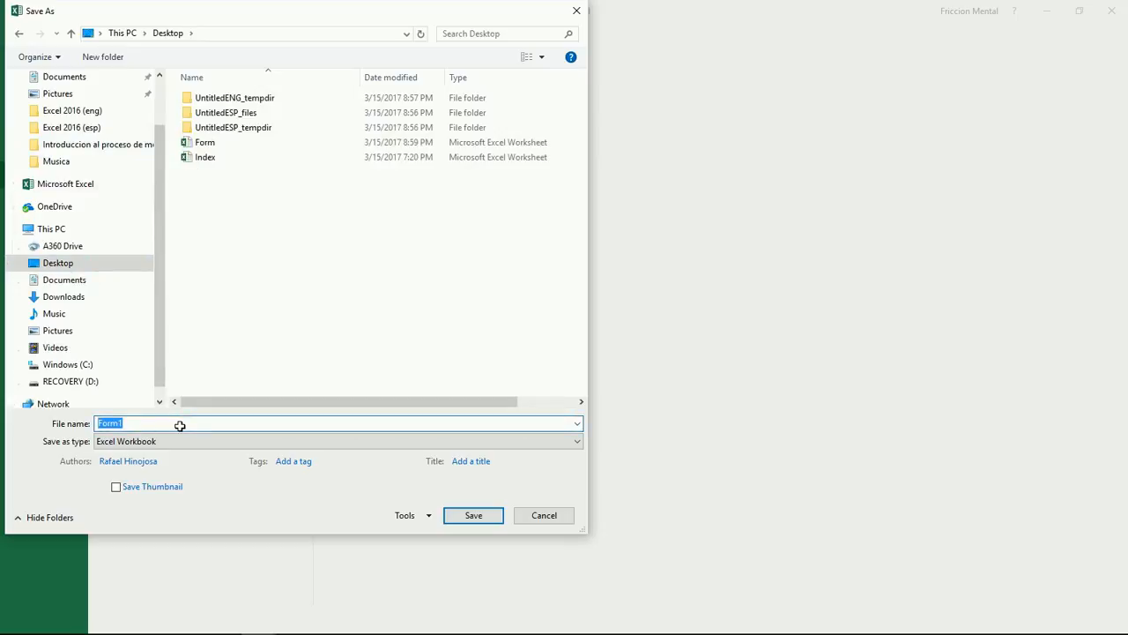
pyautogui.write('Rafael Bonus')
pyautogui.press('Return')
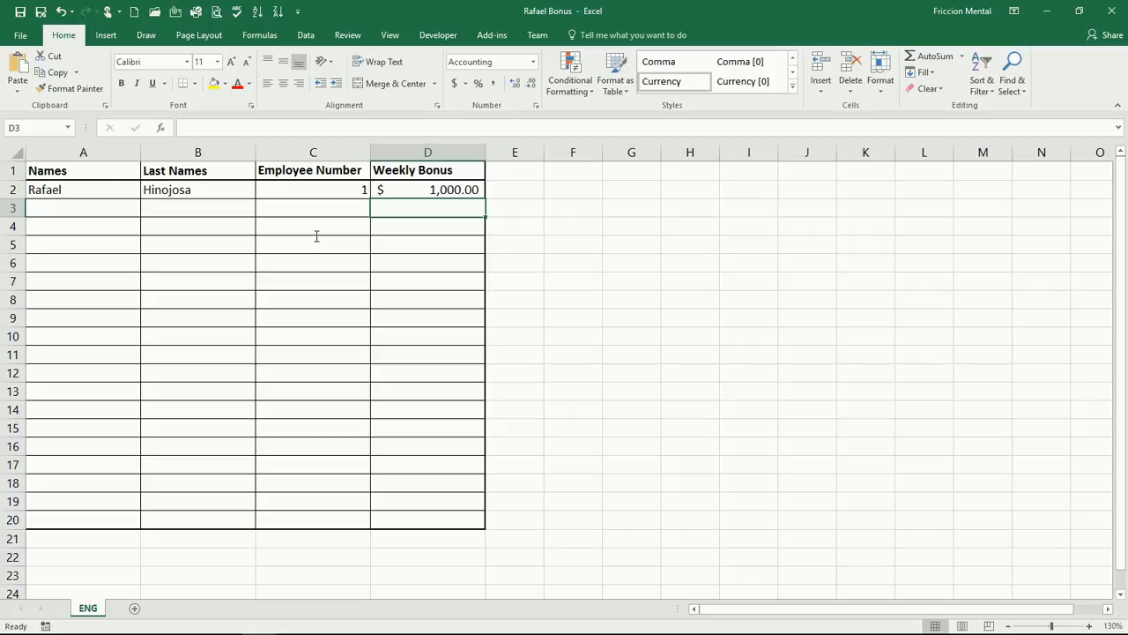
pyautogui.click(1109, 11)
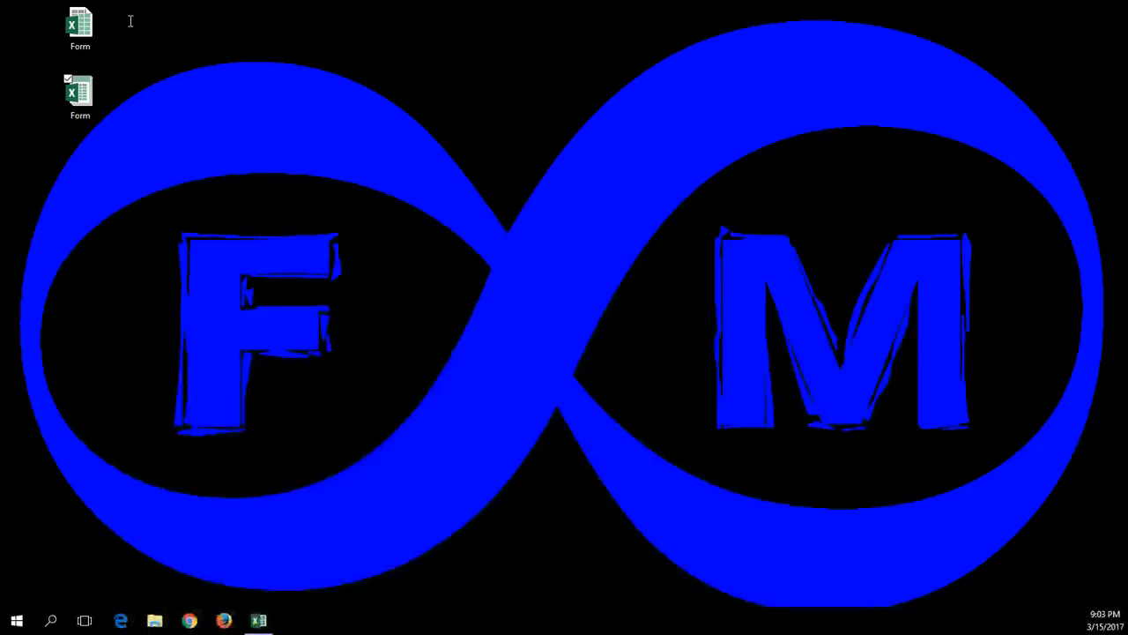
# Step: Move Rafael Bonus below the Form icons, review and close it, then open a blank Form1 copy
pyautogui.moveTo(130, 21); pyautogui.dragTo(102, 151)
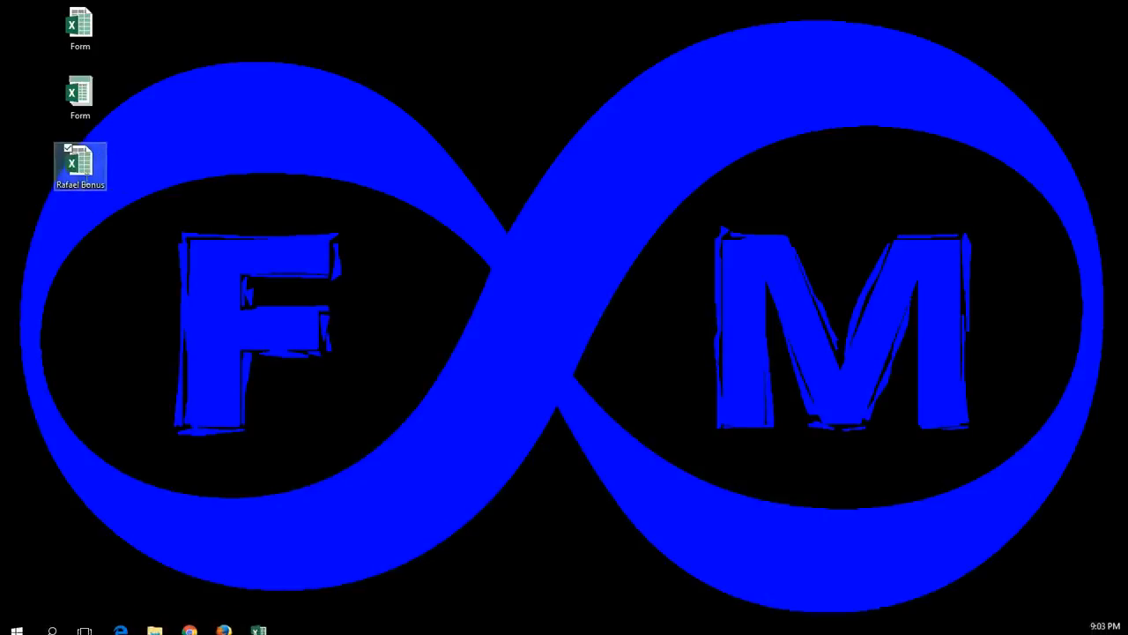
pyautogui.doubleClick(78, 162)
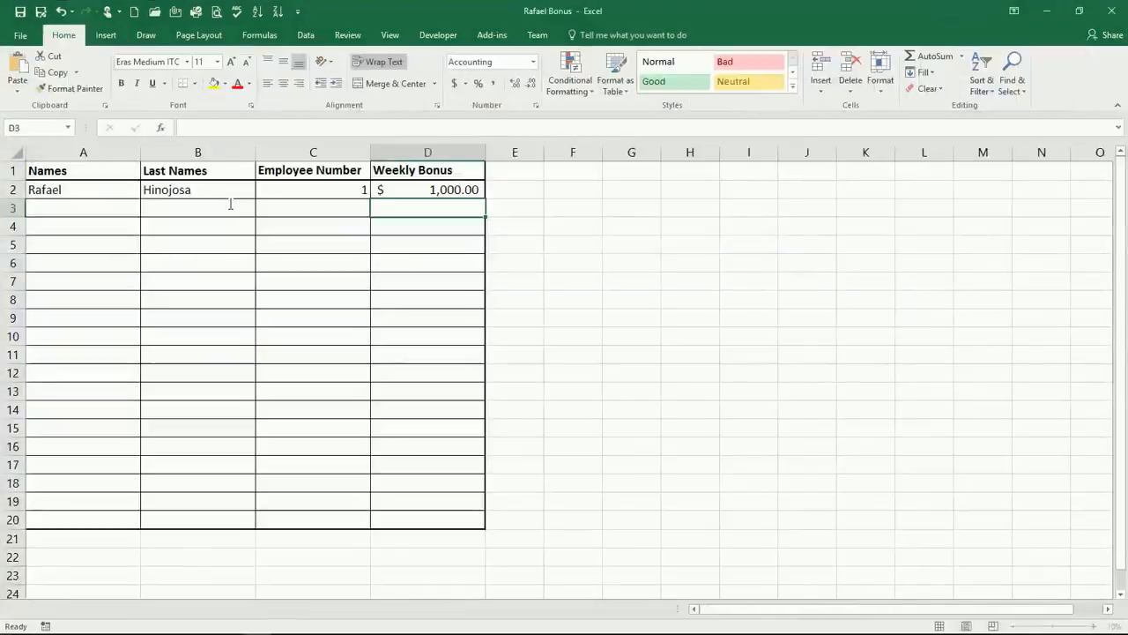
pyautogui.click(1120, 8)
pyautogui.click(1047, 11)
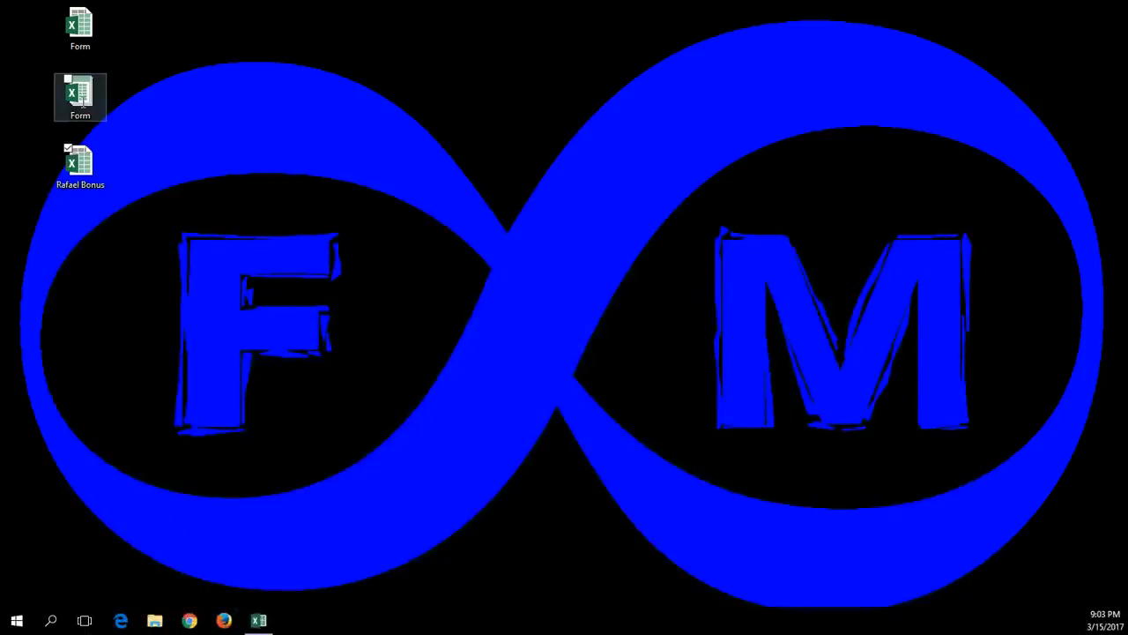
pyautogui.doubleClick(81, 99)
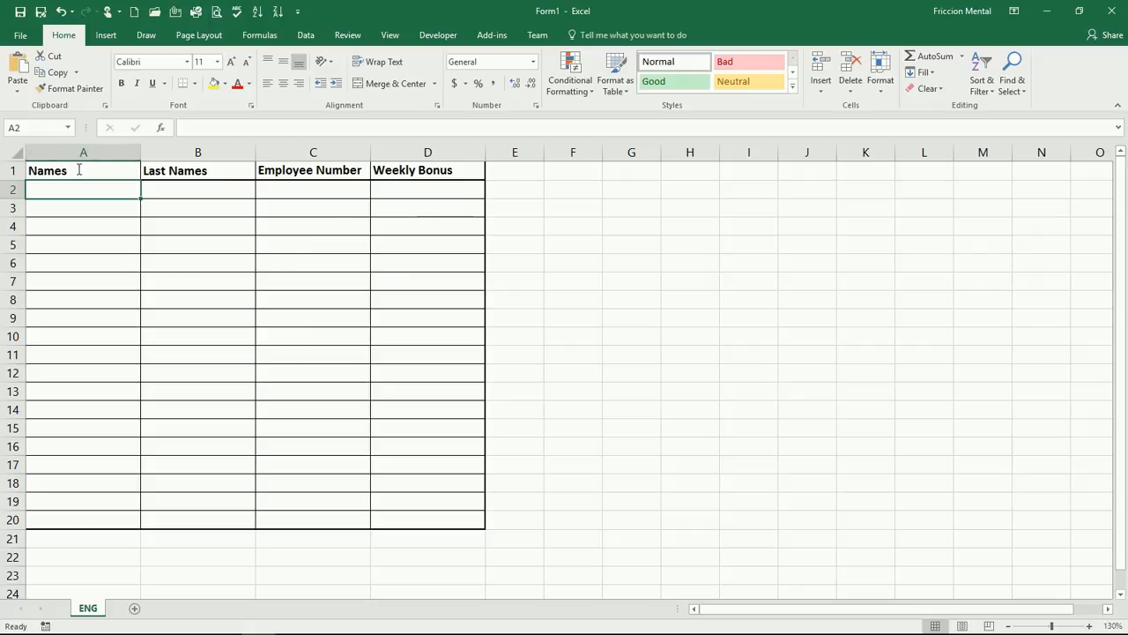
pyautogui.moveTo(78, 169); pyautogui.dragTo(423, 172)
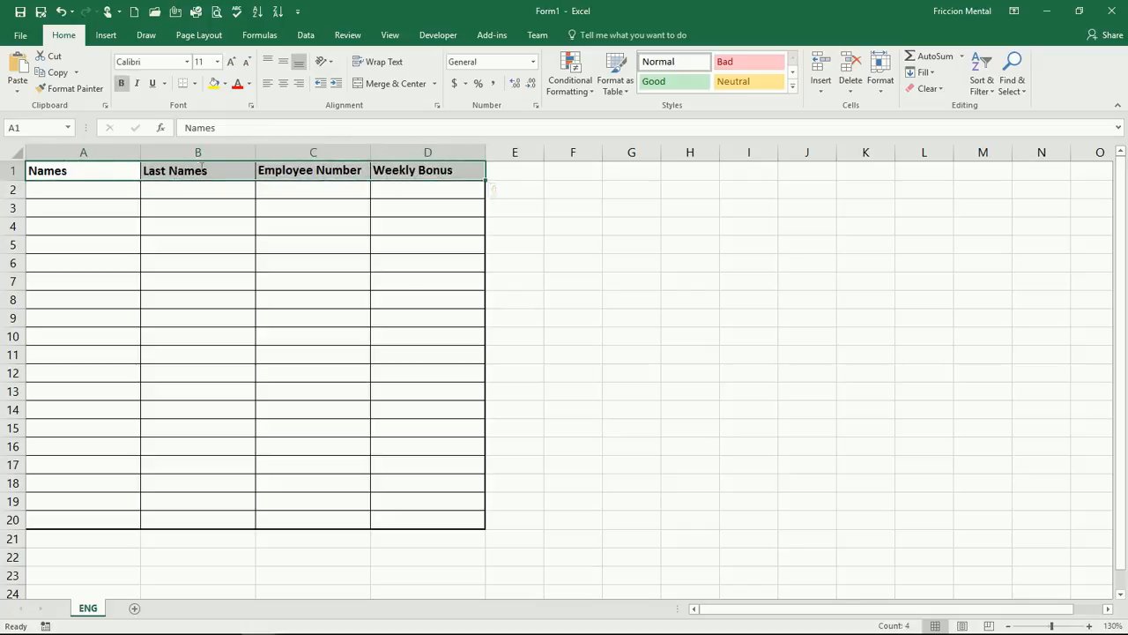
pyautogui.click(432, 278)
pyautogui.click(438, 464)
pyautogui.click(433, 496)
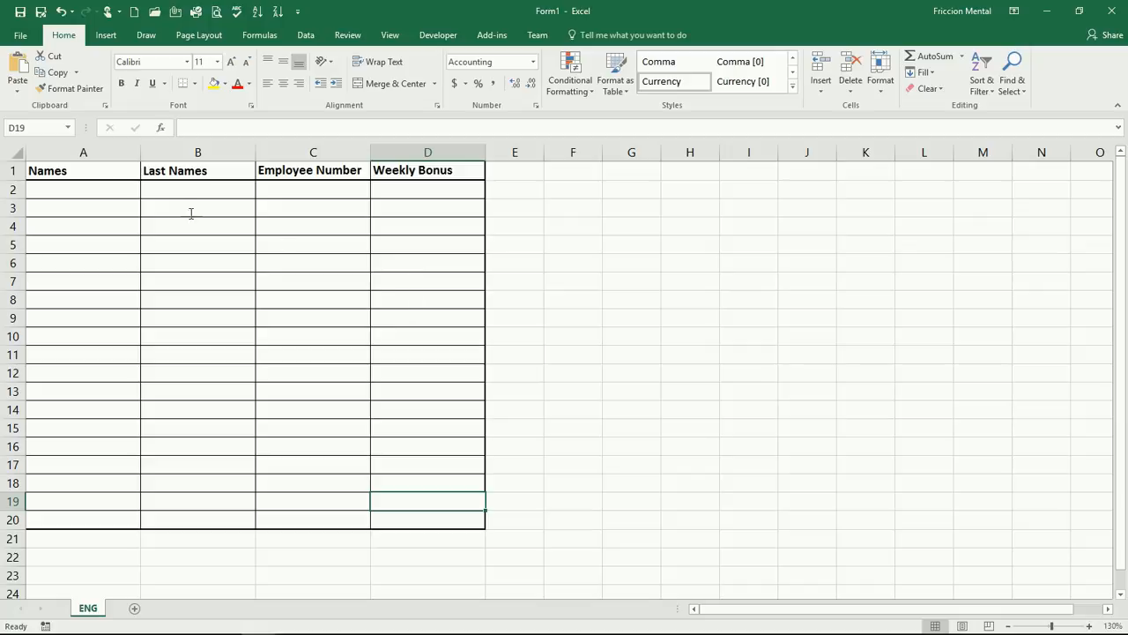
pyautogui.click(117, 176)
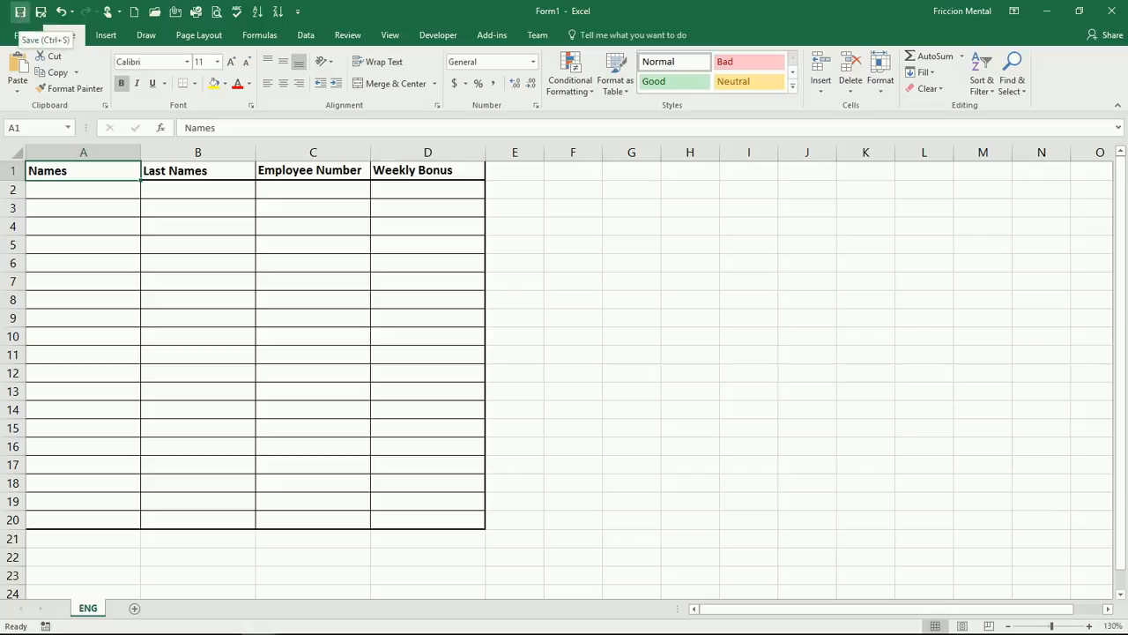
pyautogui.click(20, 12)
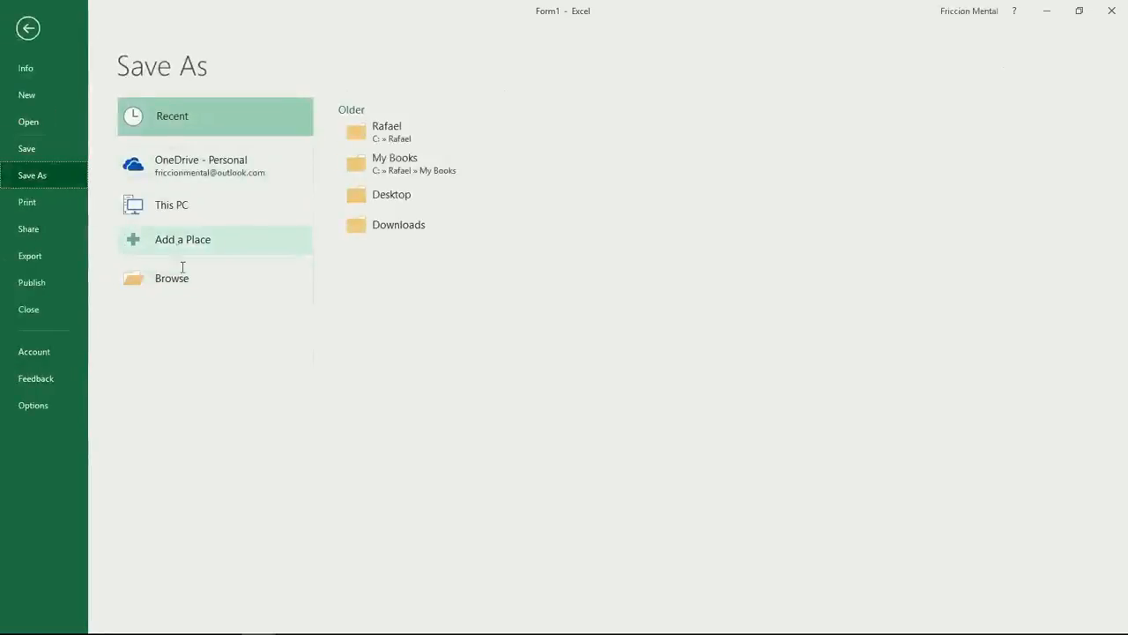
pyautogui.click(227, 271)
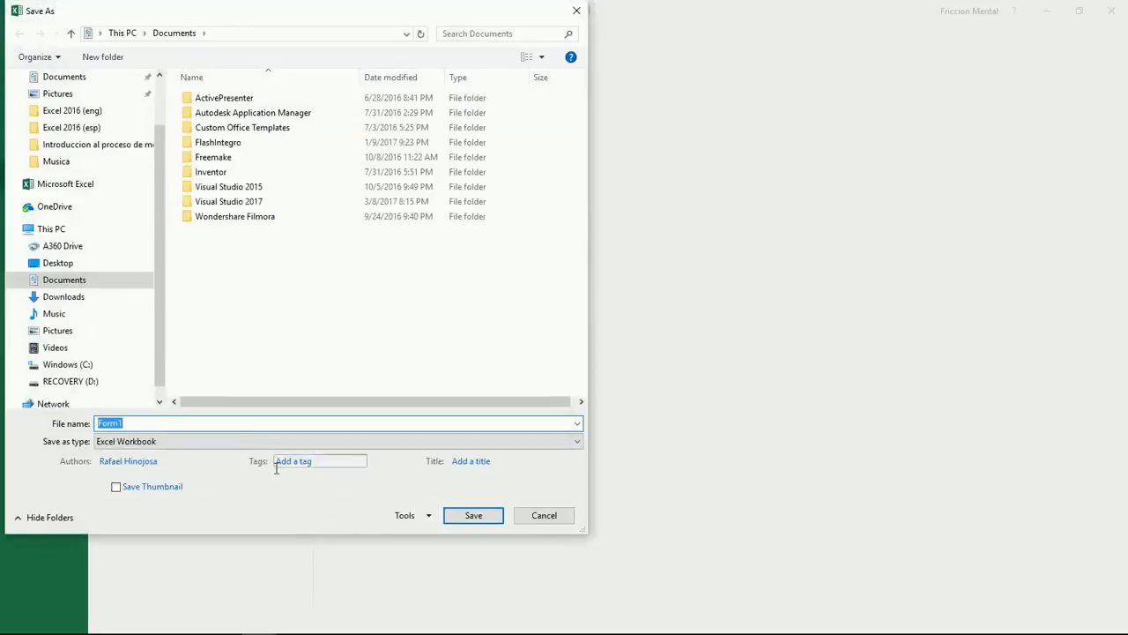
pyautogui.click(227, 442)
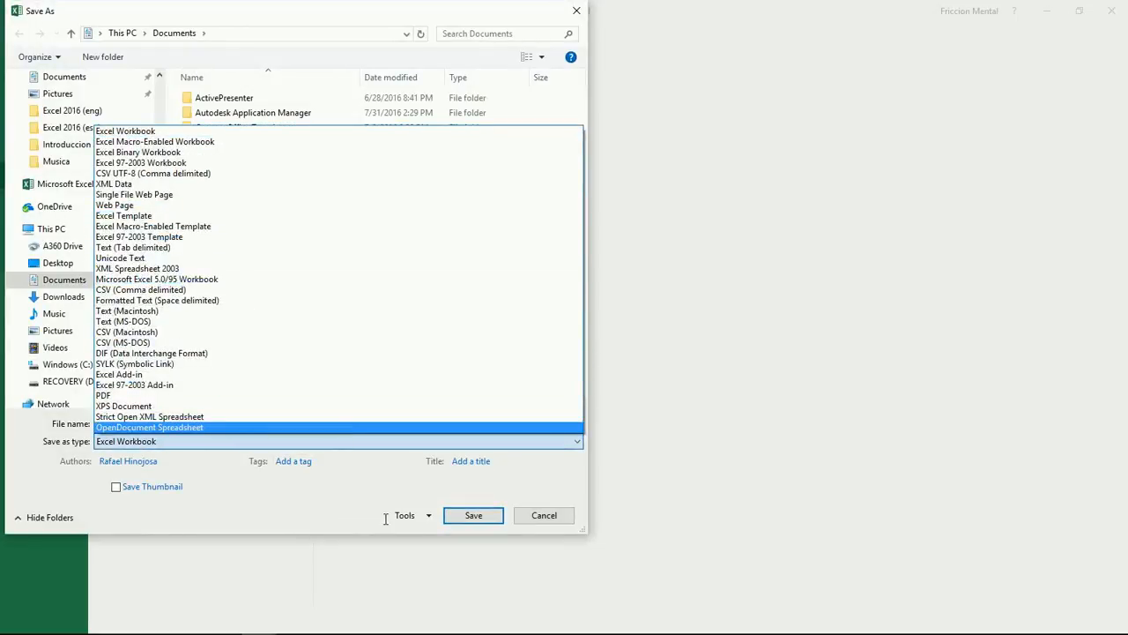
pyautogui.click(537, 520)
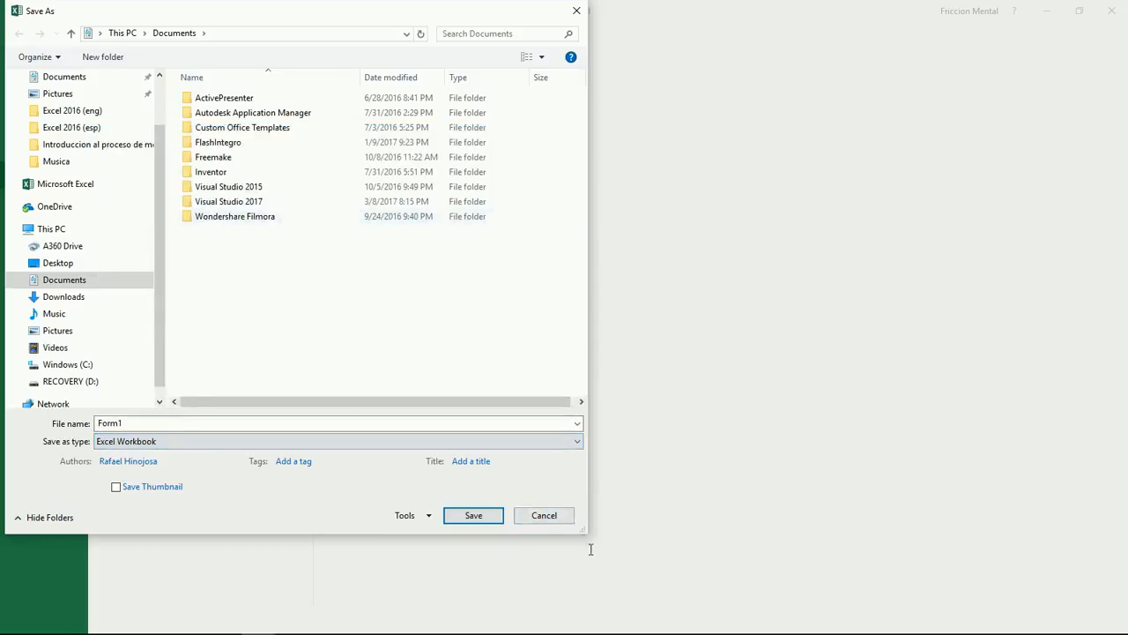
pyautogui.click(569, 517)
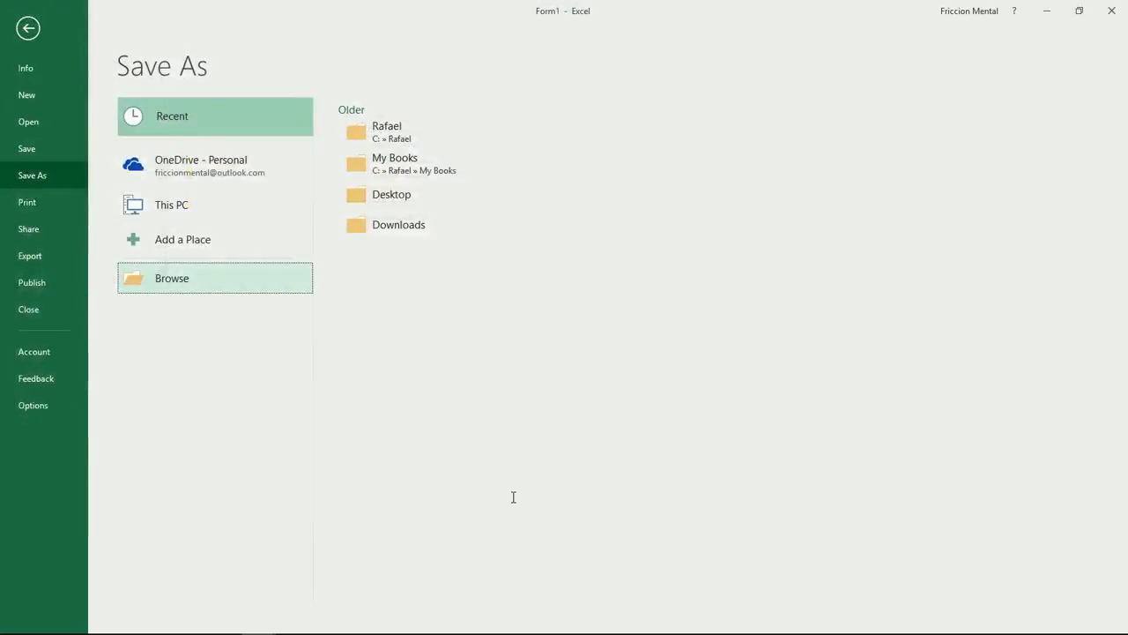
pyautogui.click(28, 28)
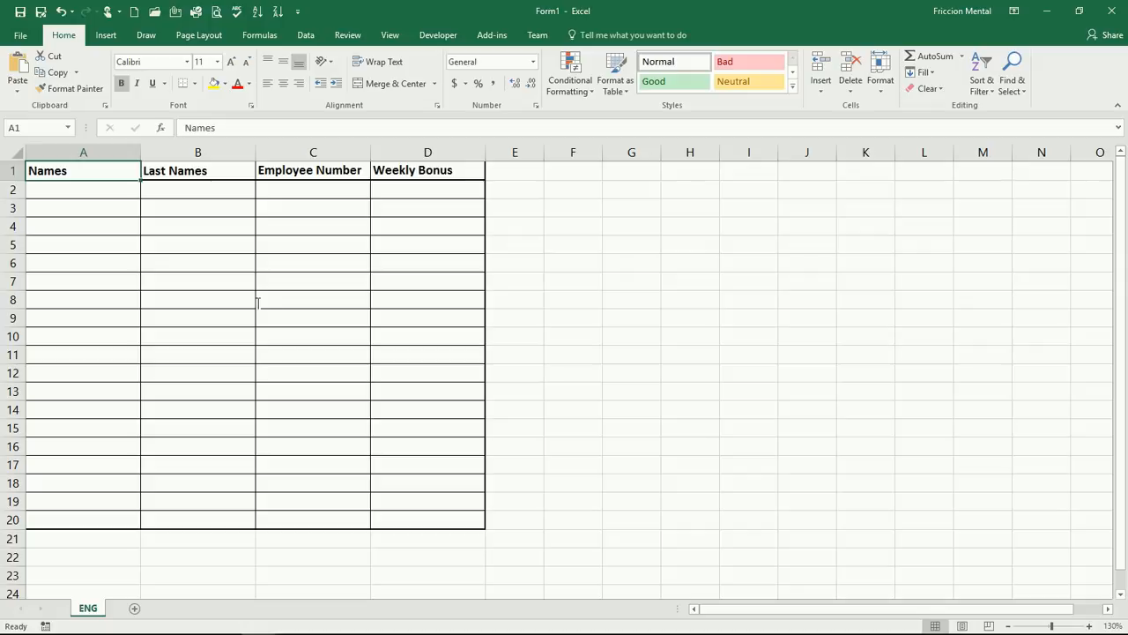
# Step: Close the blank Form1 workbook and follow the Index link in C1 on sheet 11
pyautogui.click(1111, 10)
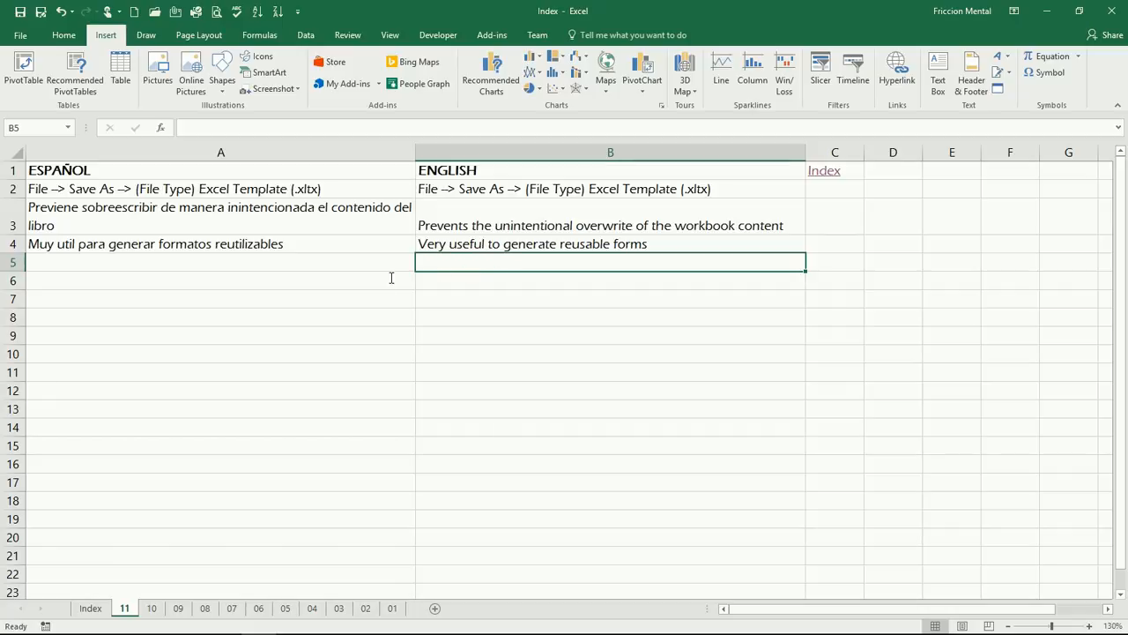
pyautogui.click(824, 171)
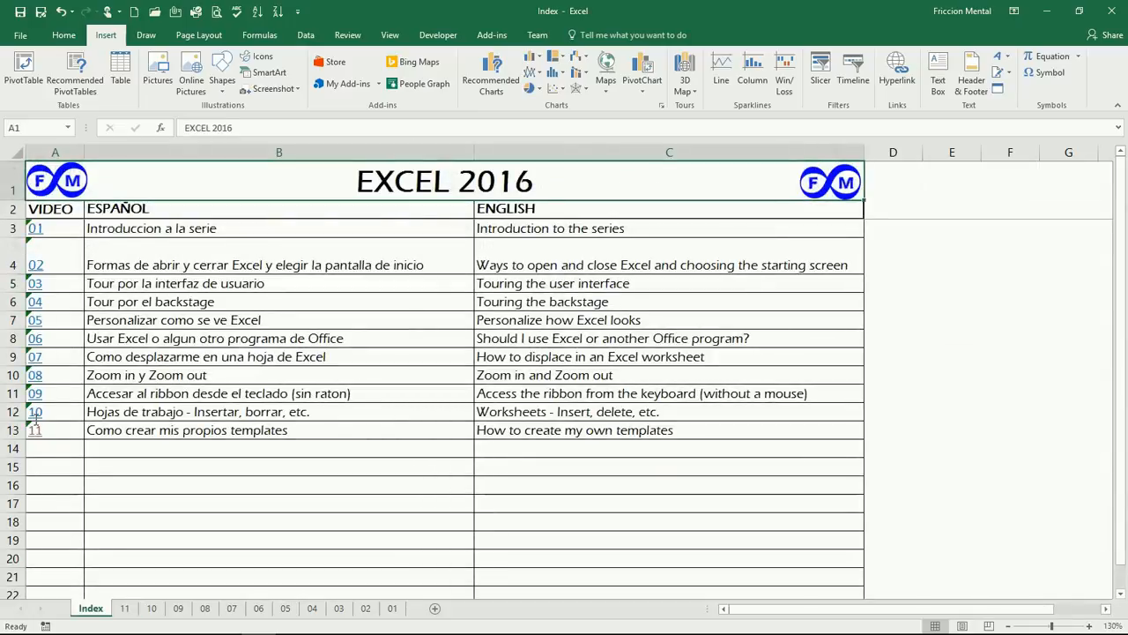